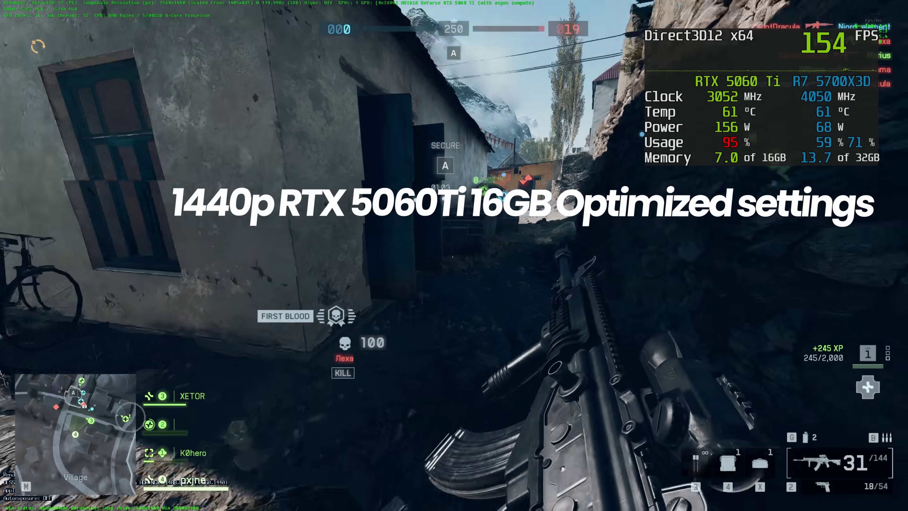
# - Engage the first enemies with scoped rifle fire, reload, and drop a supply bag for ammo
pyautogui.rightClick(454, 255)
pyautogui.click(454, 255)
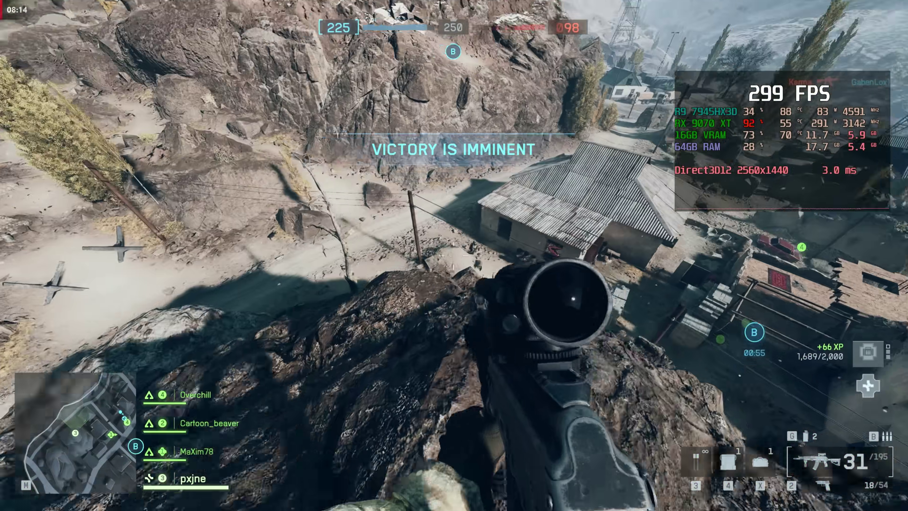
pyautogui.rightClick(454, 255)
pyautogui.click(454, 256)
pyautogui.press('r')
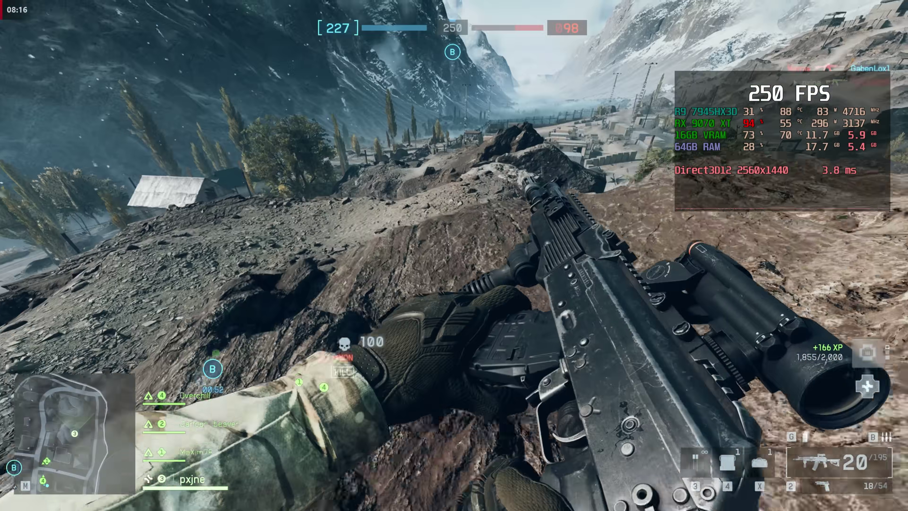
pyautogui.press('x')
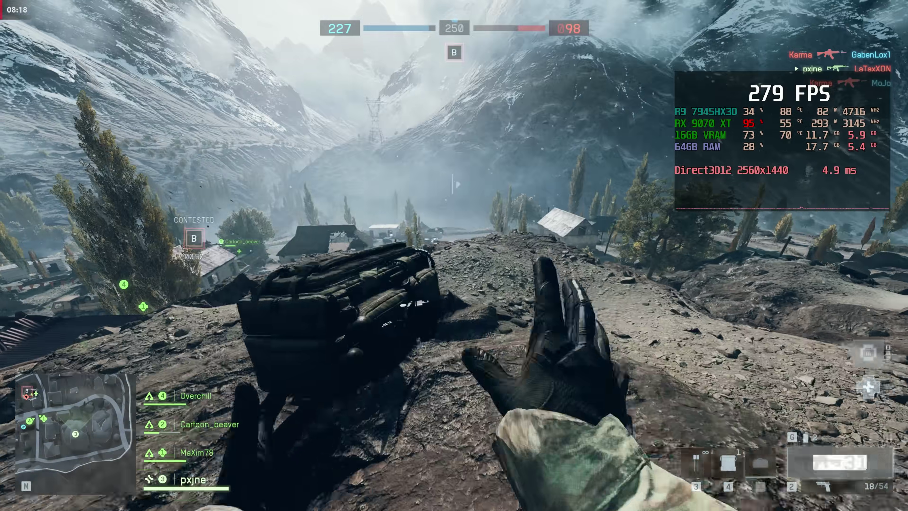
pyautogui.press('4')
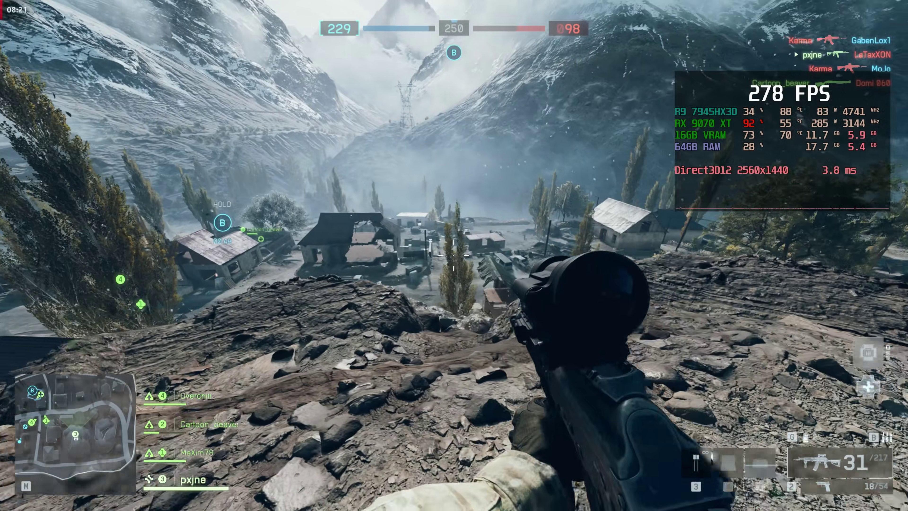
# - Fight through the village, shooting enemies down the street, reloading, and pushing past the rubble
pyautogui.rightClick(454, 255)
pyautogui.click(454, 255)
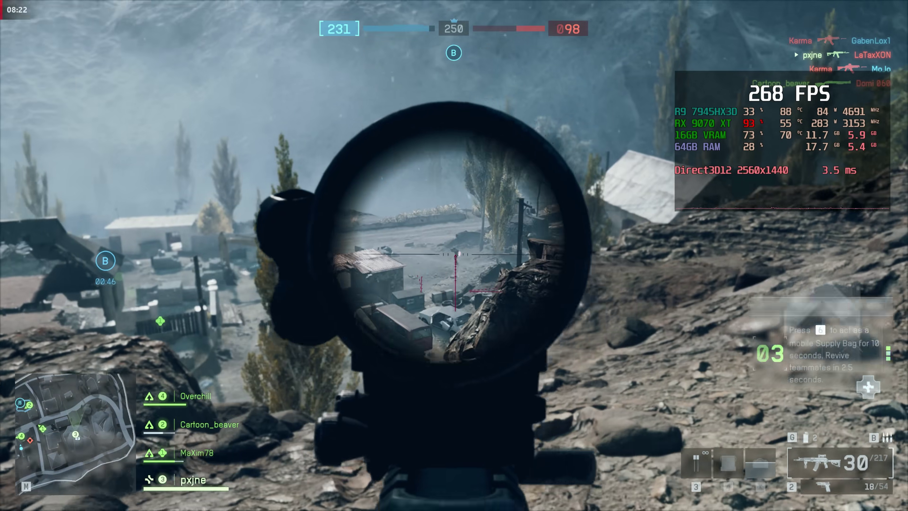
pyautogui.click(454, 255)
pyautogui.click(454, 256)
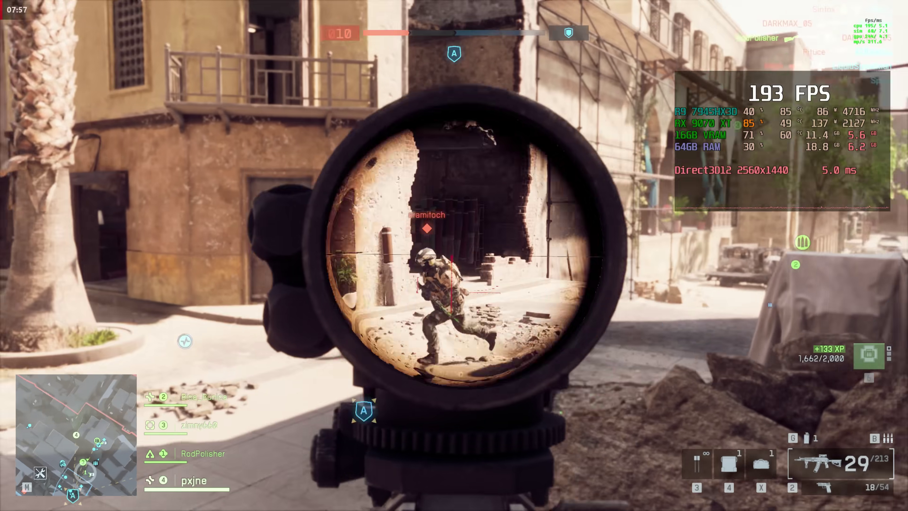
pyautogui.click(454, 256)
pyautogui.click(454, 255)
pyautogui.rightClick(454, 256)
pyautogui.click(454, 256)
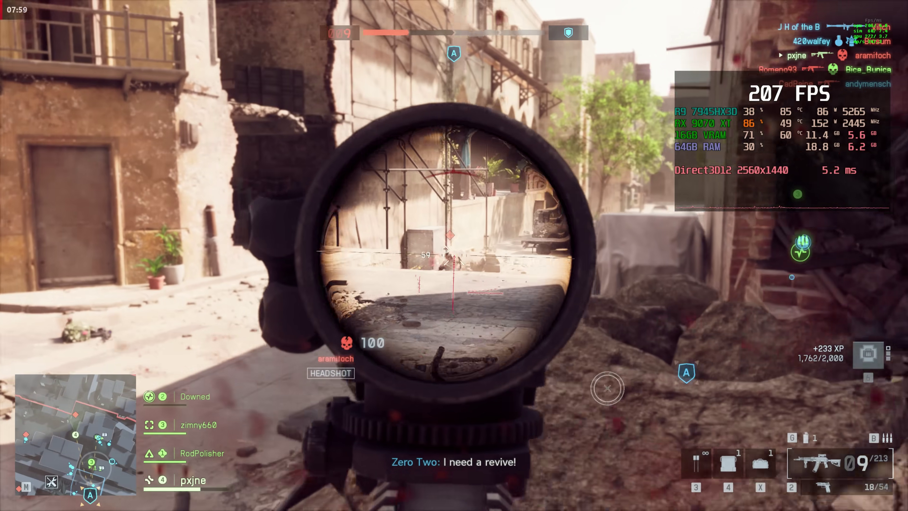
pyautogui.press('r')
pyautogui.press('w')
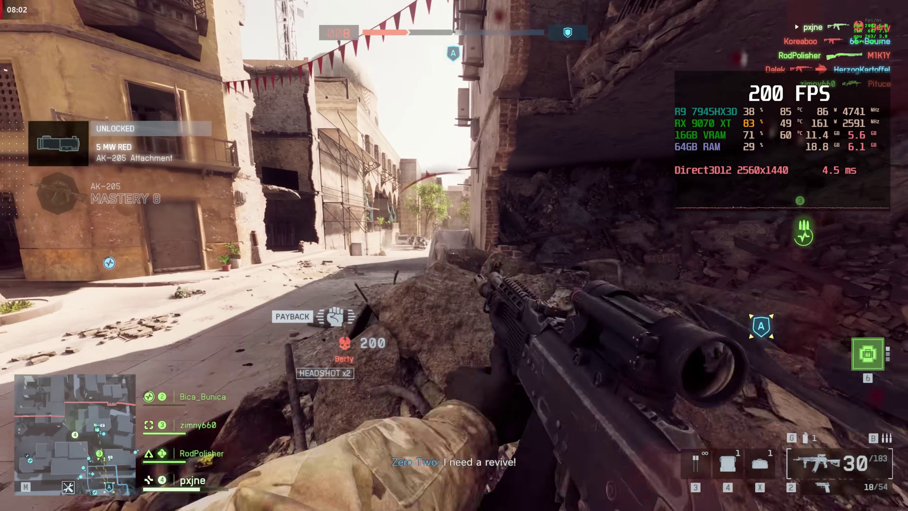
pyautogui.rightClick(454, 255)
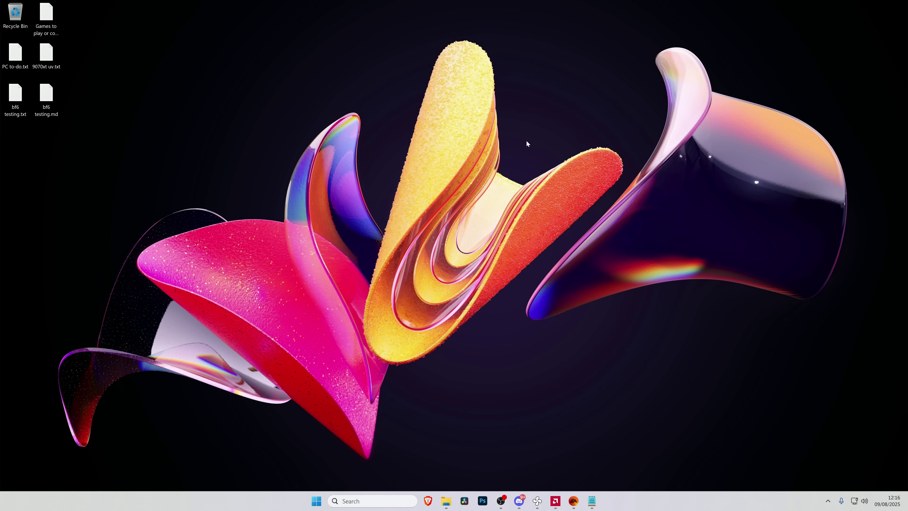
pyautogui.click(317, 501)
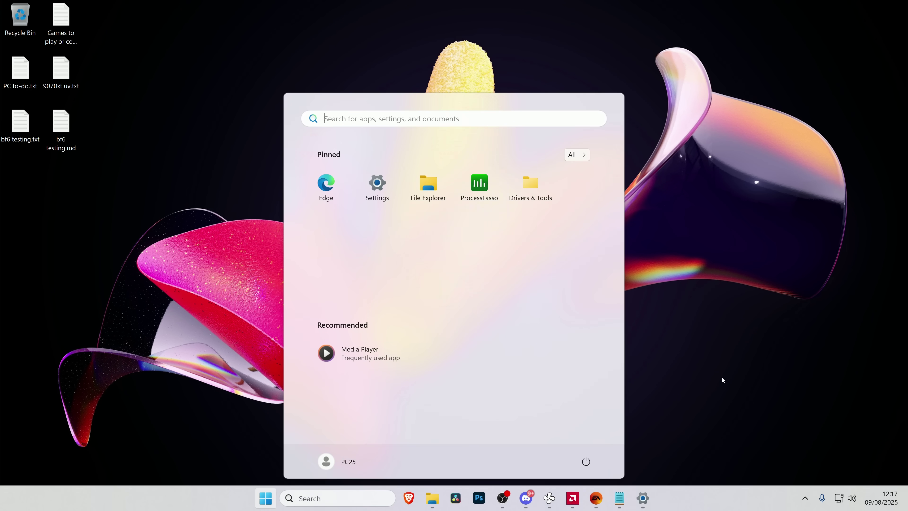
pyautogui.write('game mode')
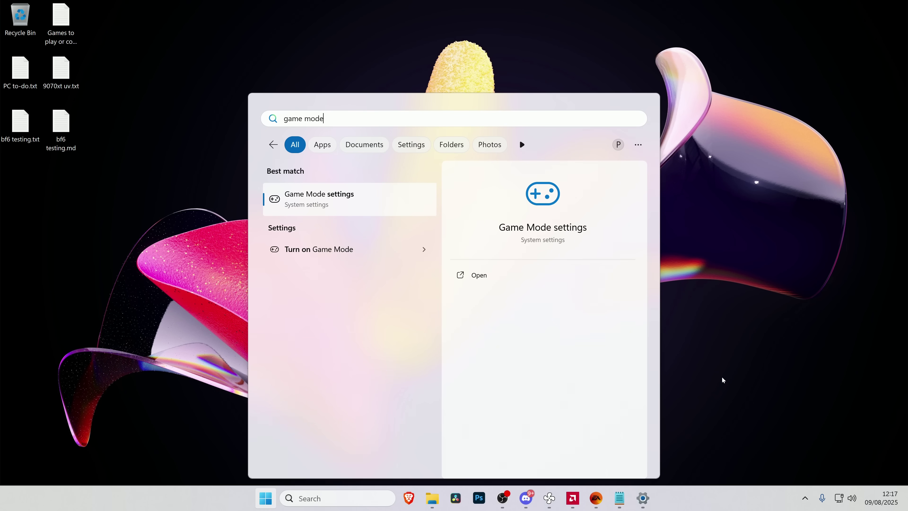
pyautogui.press('Return')
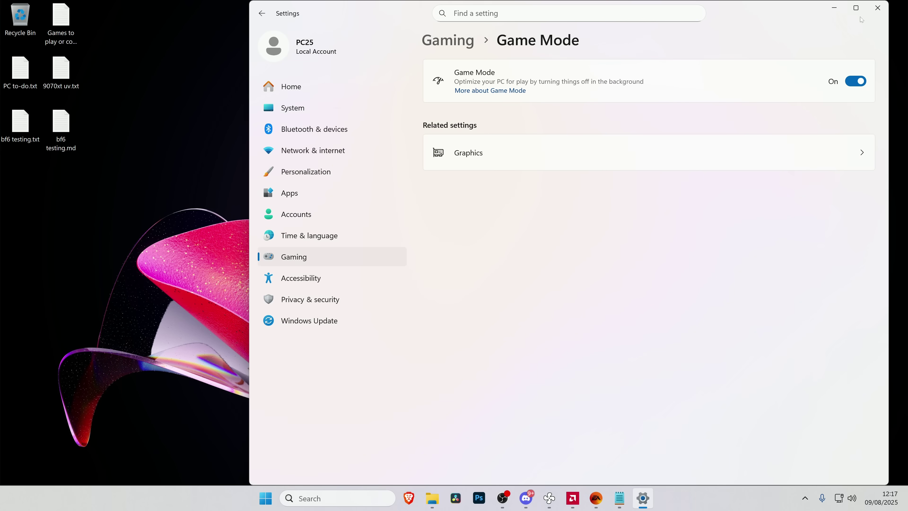
pyautogui.click(882, 12)
pyautogui.click(278, 498)
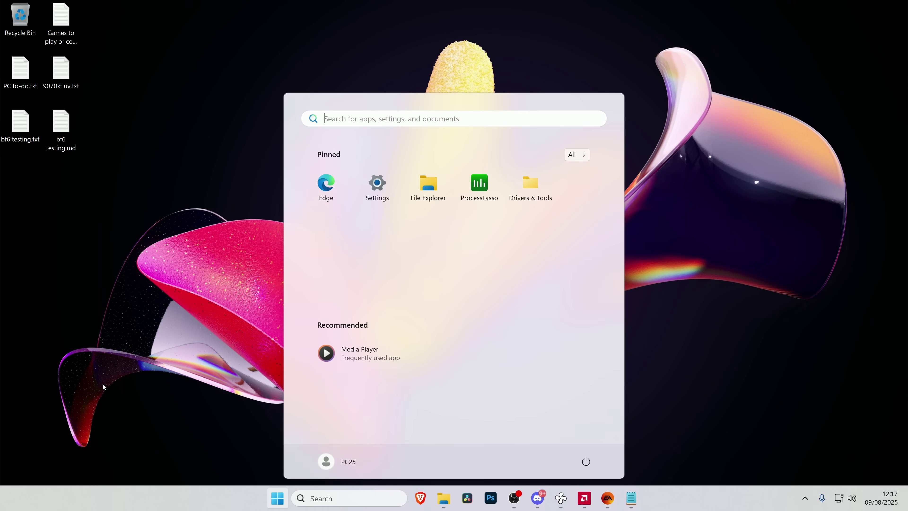
pyautogui.write('gpu settings')
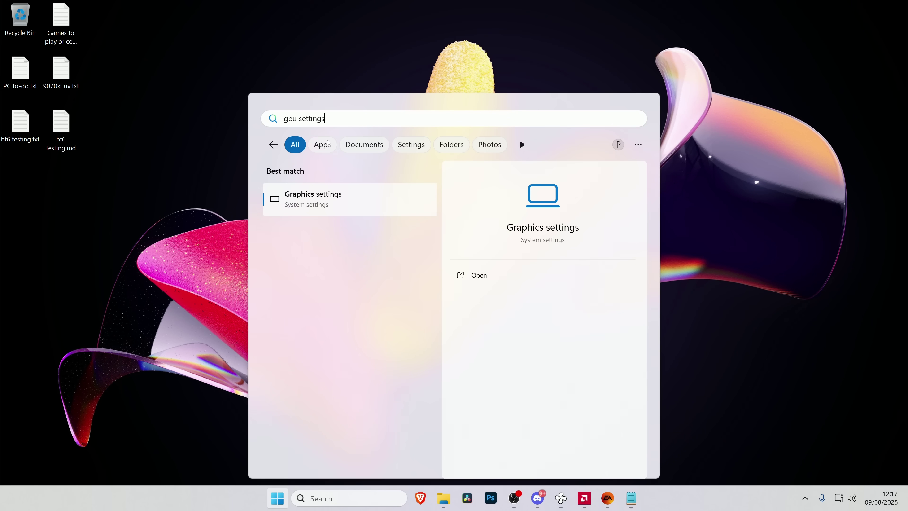
pyautogui.click(319, 209)
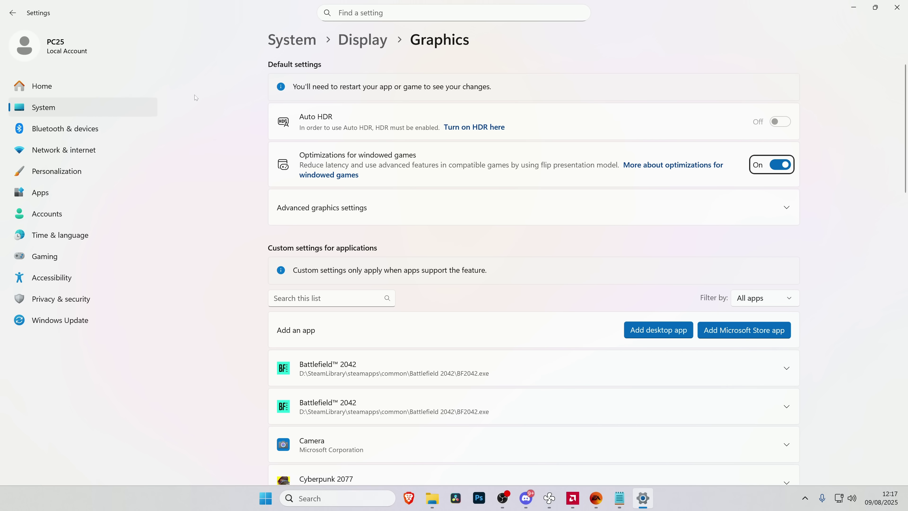
pyautogui.click(340, 212)
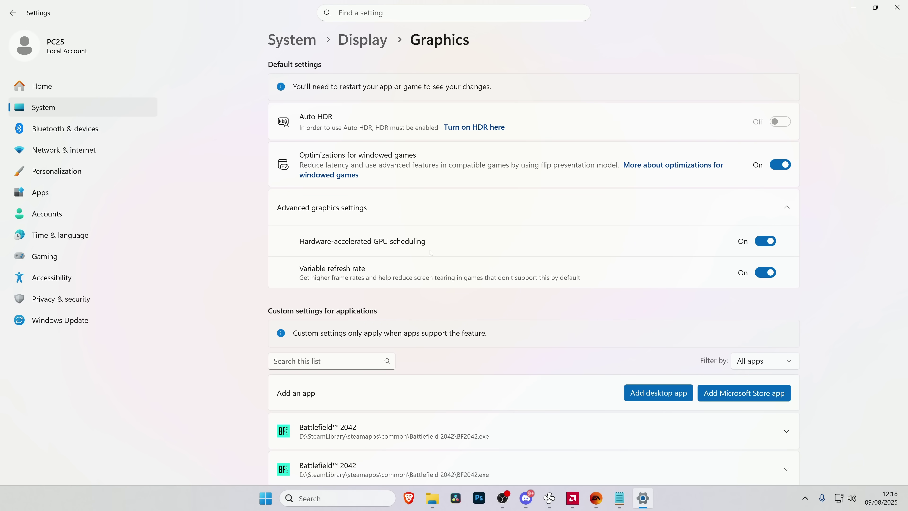
# - Close Windows Settings with Alt+F4 to get back to the desktop
pyautogui.hotkey('alt', 'F4')
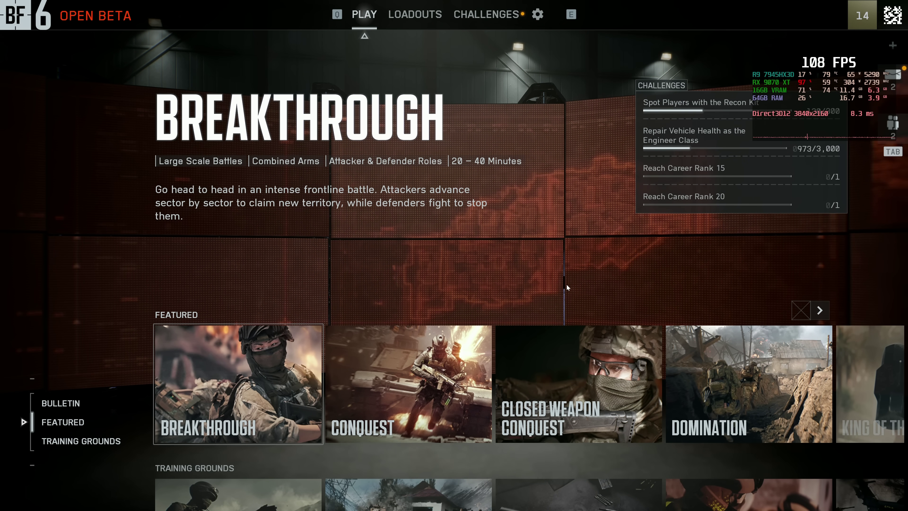
pyautogui.scroll(-1, 340, 289)
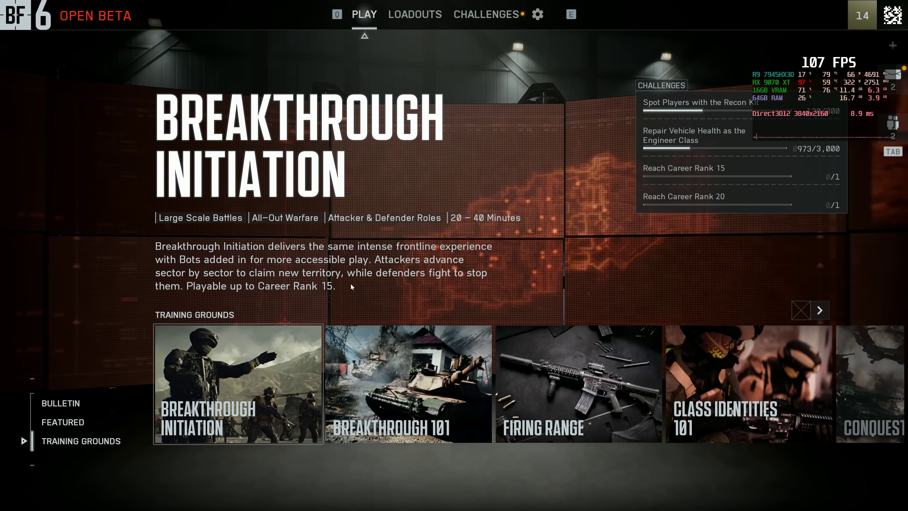
pyautogui.click(577, 395)
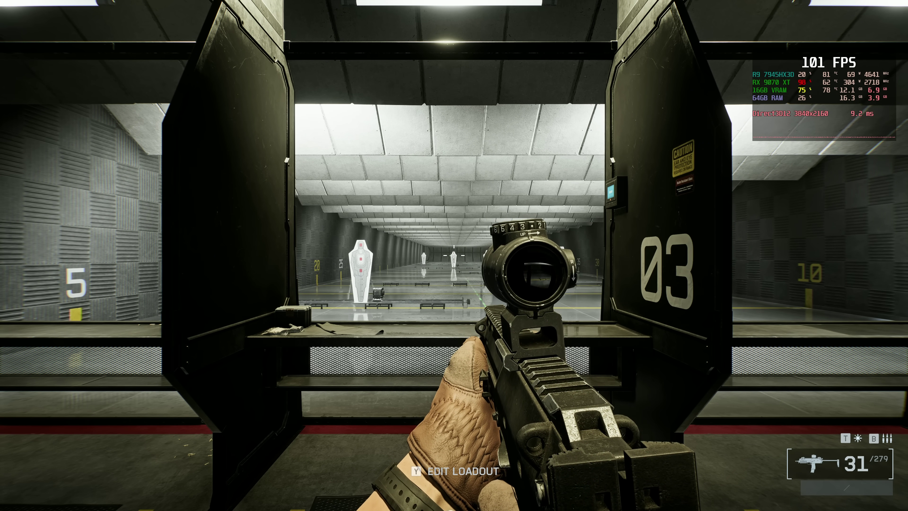
pyautogui.press('Escape')
pyautogui.click(120, 475)
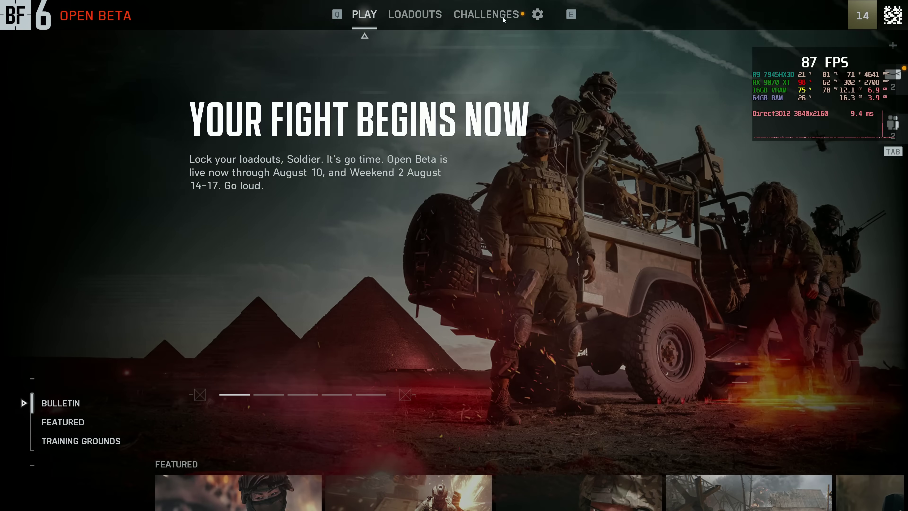
pyautogui.scroll(-2, 595, 408)
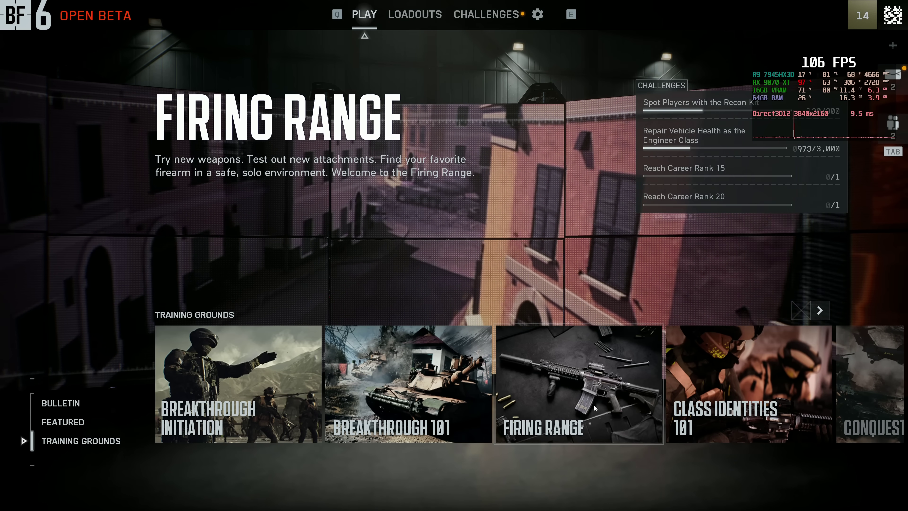
pyautogui.click(596, 408)
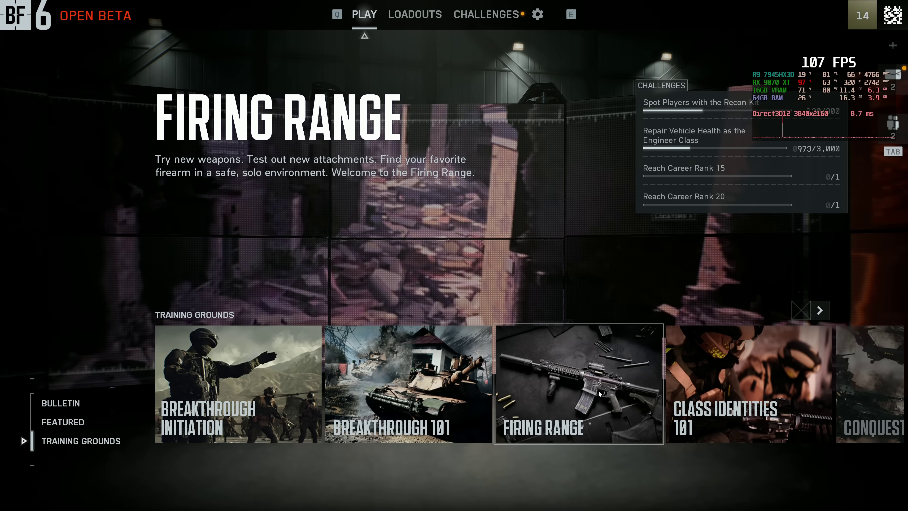
pyautogui.press('Escape')
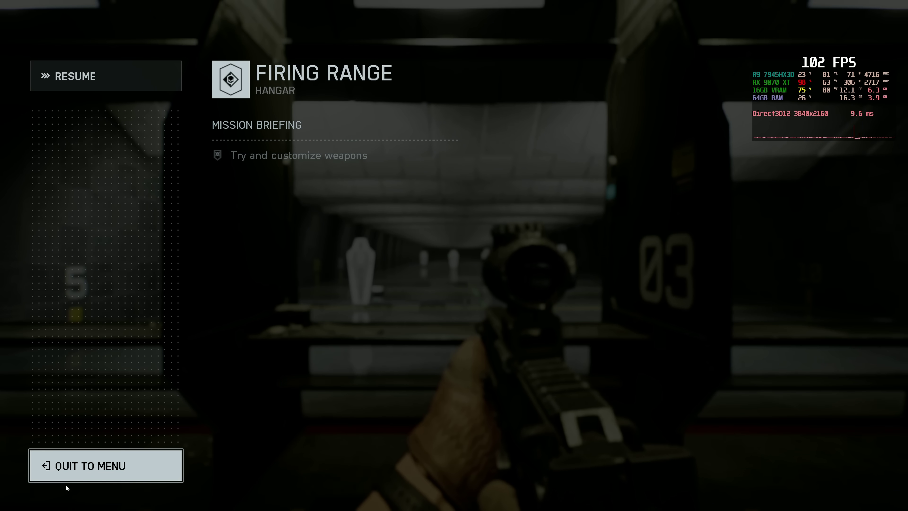
pyautogui.click(108, 466)
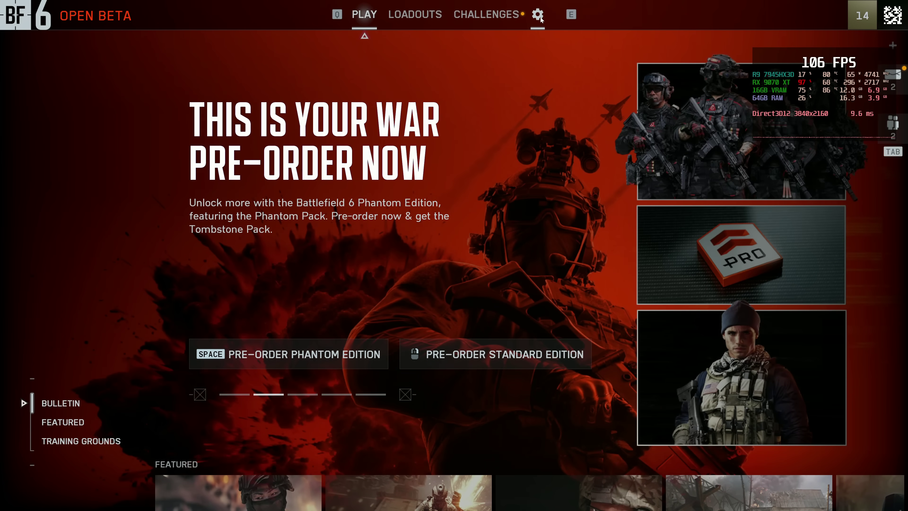
# - In the detailed Graphics settings, change Graphics Quality from ULTRA to CUSTOM
pyautogui.click(538, 16)
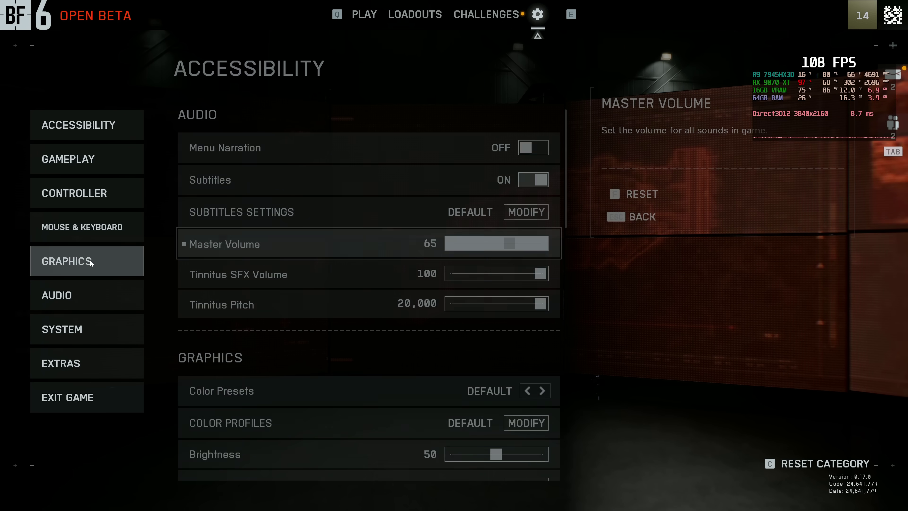
pyautogui.click(129, 264)
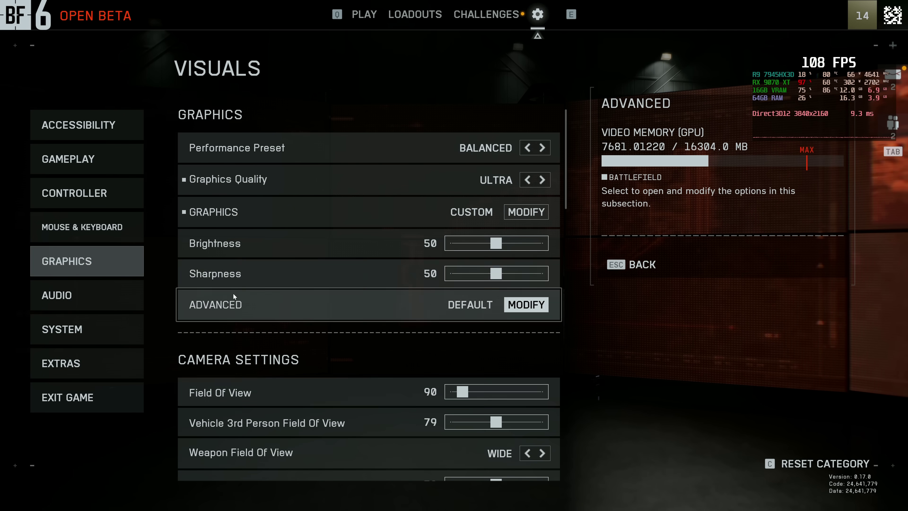
pyautogui.click(523, 215)
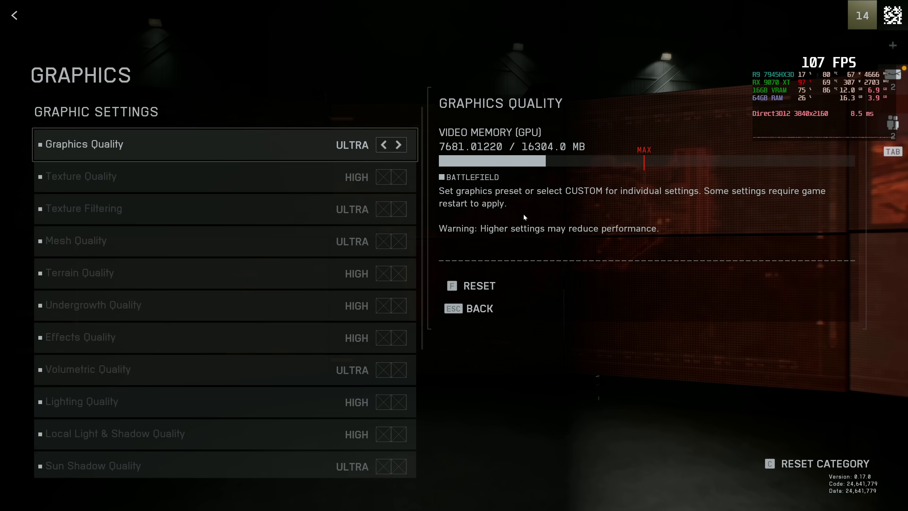
pyautogui.click(402, 148)
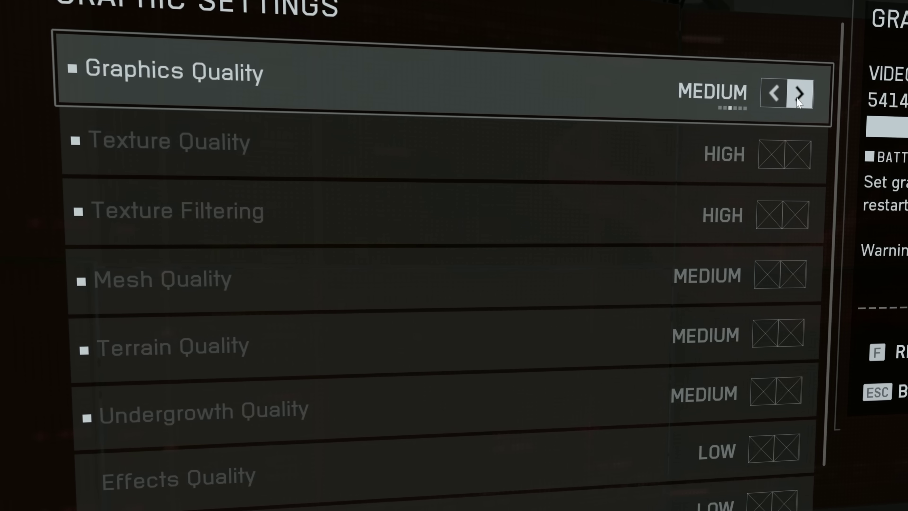
# - Set Graphics Quality to CUSTOM and lower texture, mesh, terrain, effects, lighting and shadow qualities to LOW
pyautogui.click(801, 88)
pyautogui.click(800, 79)
pyautogui.click(798, 70)
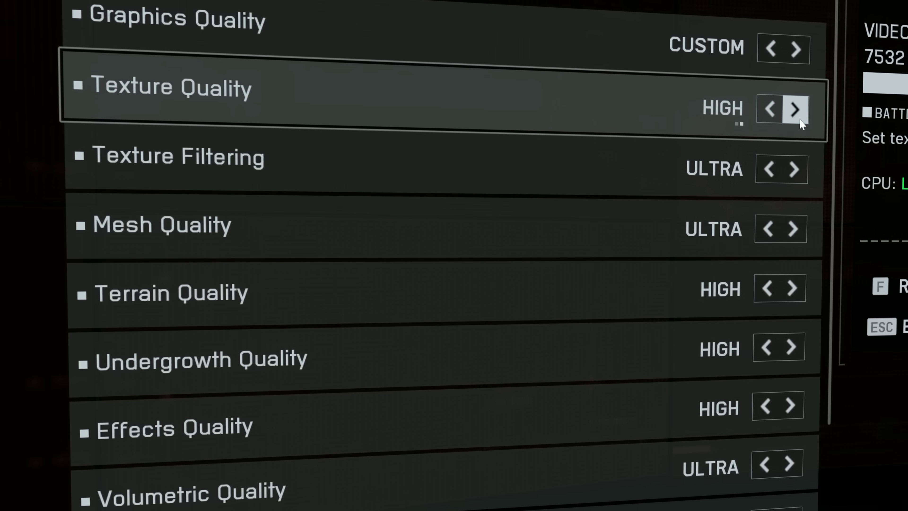
pyautogui.click(796, 127)
pyautogui.click(796, 127)
pyautogui.click(794, 187)
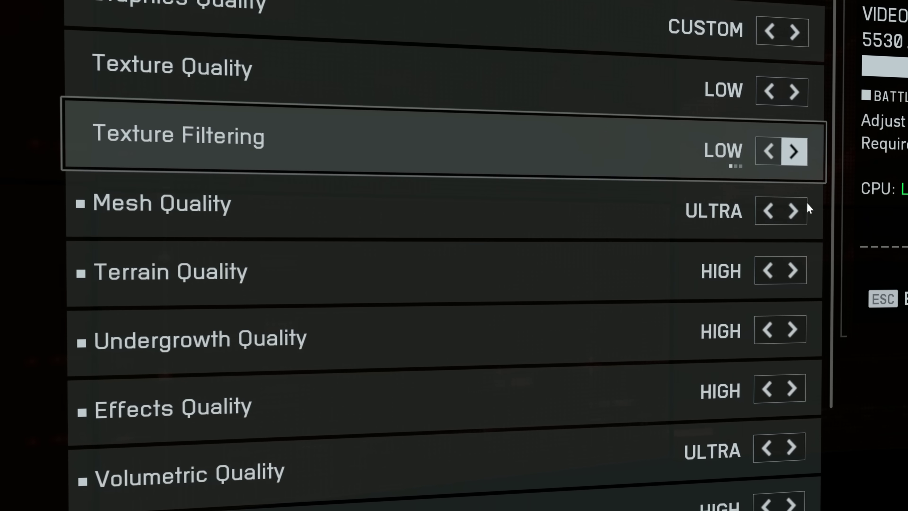
pyautogui.click(802, 206)
pyautogui.click(793, 270)
pyautogui.click(793, 270)
pyautogui.click(793, 329)
pyautogui.click(792, 330)
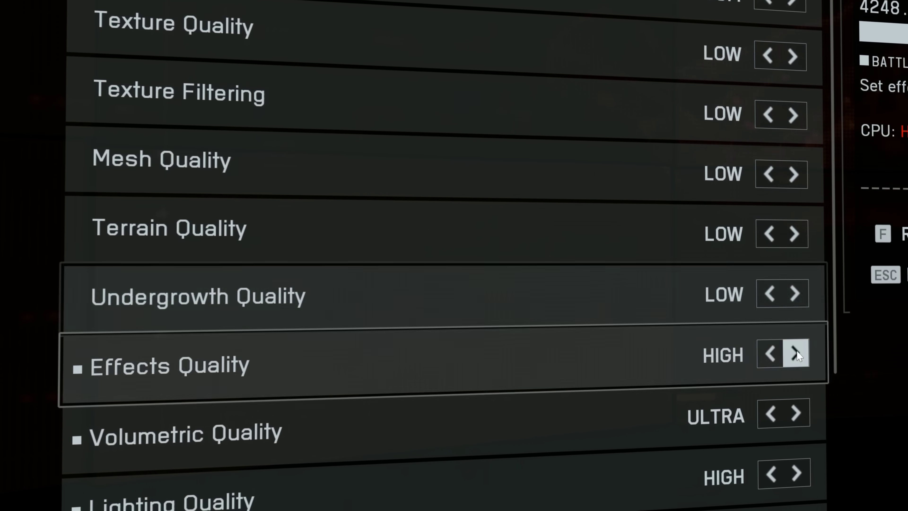
pyautogui.click(796, 352)
pyautogui.click(796, 353)
pyautogui.click(796, 413)
pyautogui.click(797, 473)
pyautogui.click(796, 473)
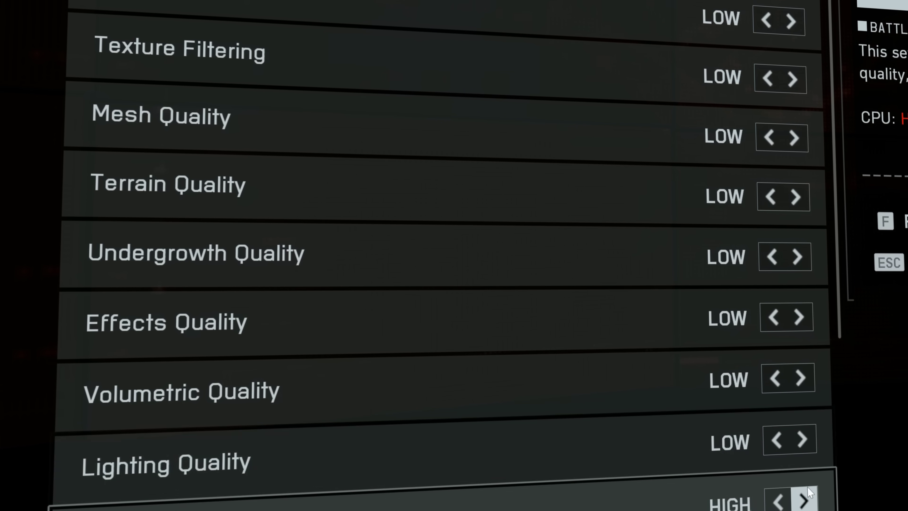
pyautogui.click(807, 495)
pyautogui.click(804, 508)
# - Set Shadow Filtering PCF, Reflection LOW, SSR OFF, Post Process LOW, AO & GI OFF, High Fidelity Objects LOW
pyautogui.scroll(-5, 805, 430)
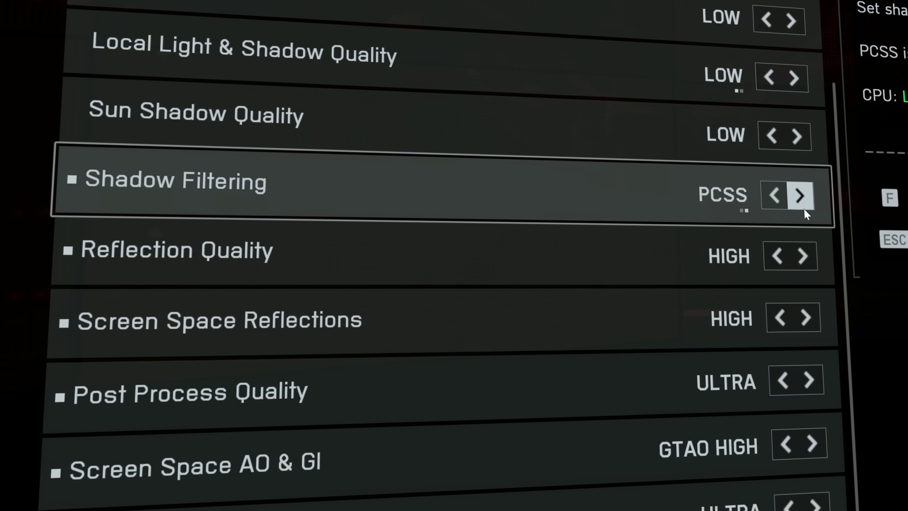
pyautogui.click(799, 205)
pyautogui.click(802, 265)
pyautogui.click(802, 265)
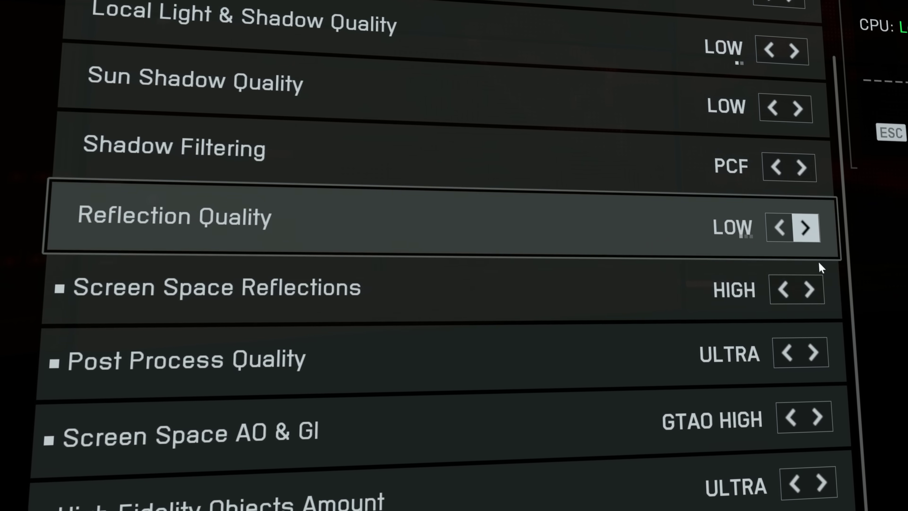
pyautogui.click(811, 290)
pyautogui.click(815, 353)
pyautogui.click(818, 417)
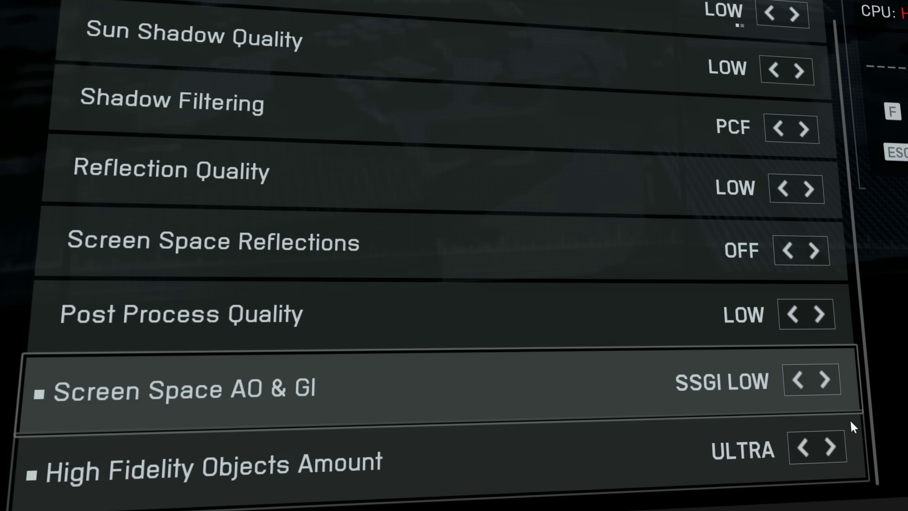
pyautogui.click(825, 379)
pyautogui.click(825, 379)
pyautogui.click(830, 446)
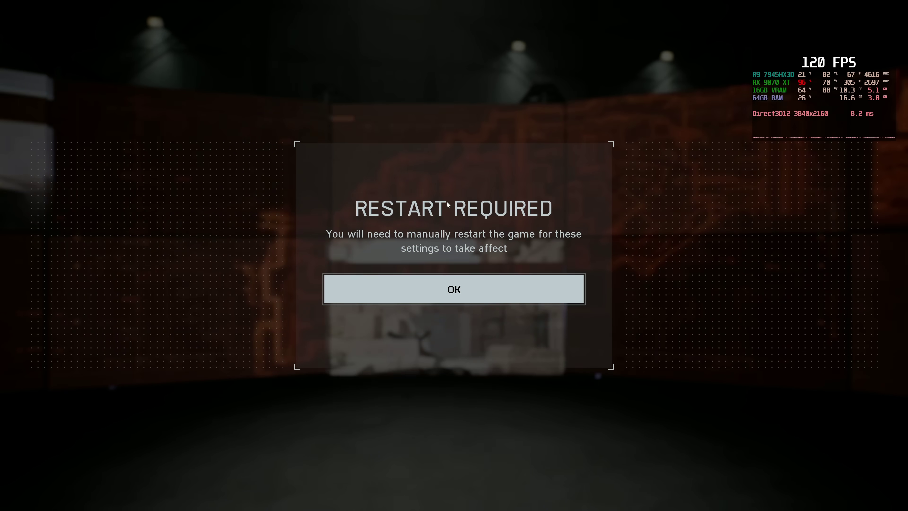
# - Dismiss the restart notice and set Field Of View 120, vehicle third-person FOV 83, Weapon FOV NARROW
pyautogui.click(453, 289)
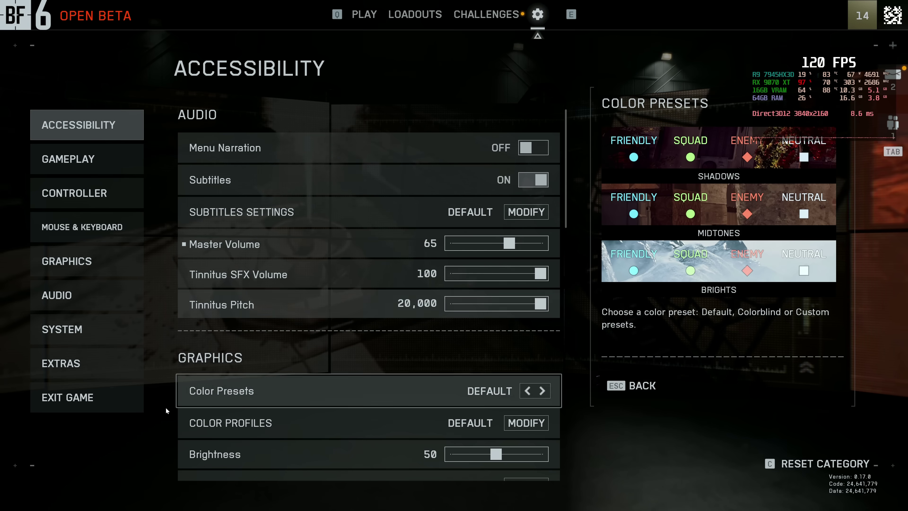
pyautogui.click(115, 399)
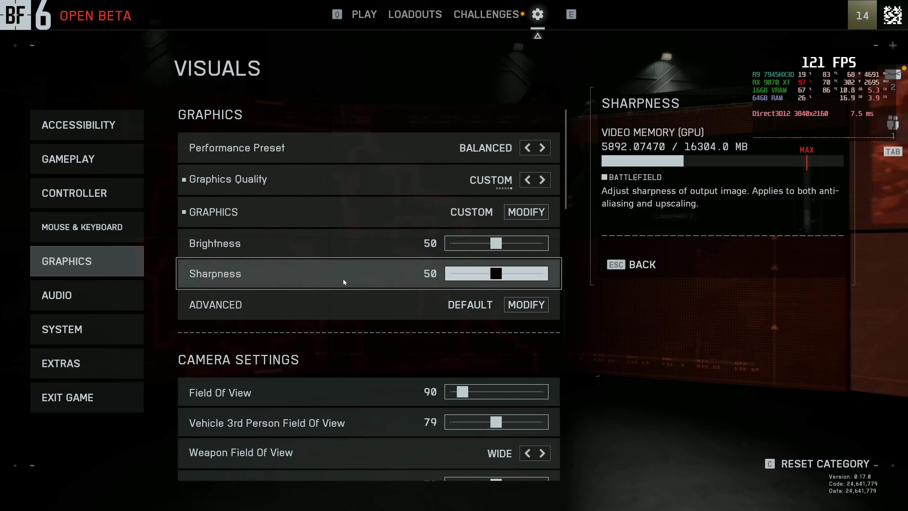
pyautogui.scroll(-5, 342, 279)
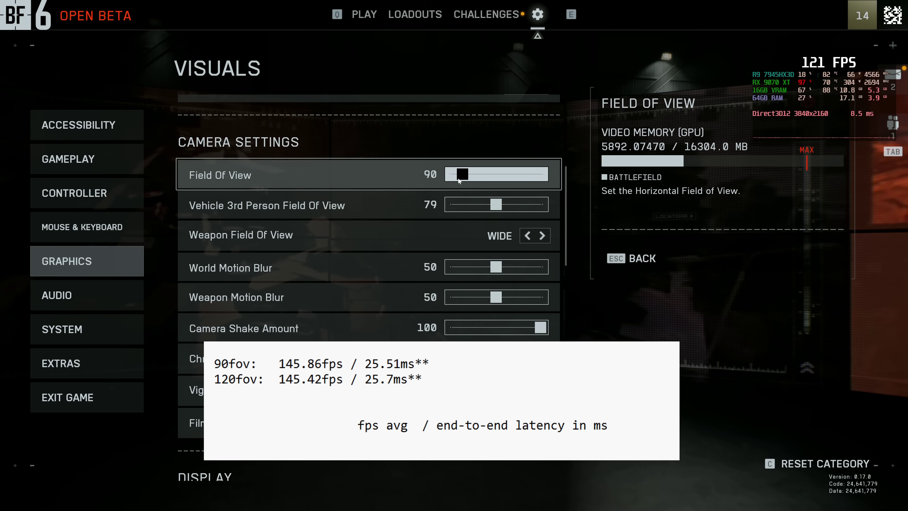
pyautogui.moveTo(461, 175); pyautogui.dragTo(559, 165)
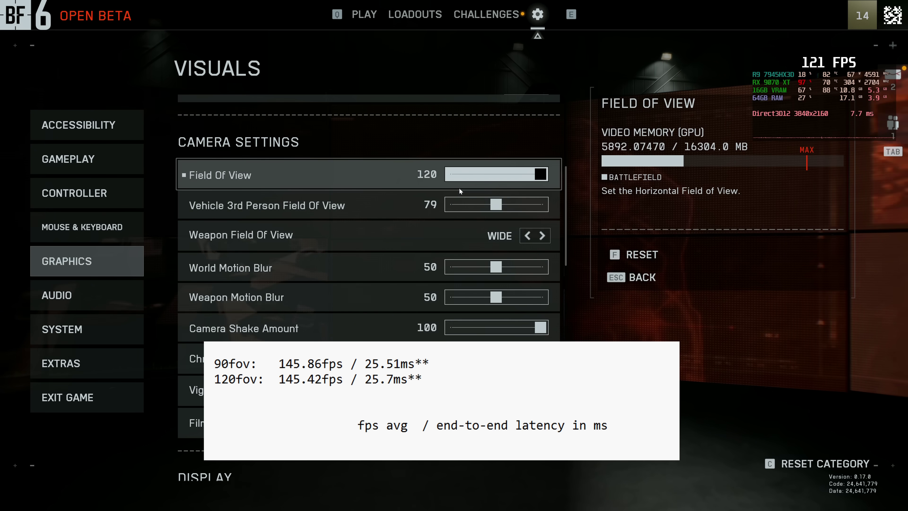
pyautogui.moveTo(495, 207); pyautogui.dragTo(557, 205)
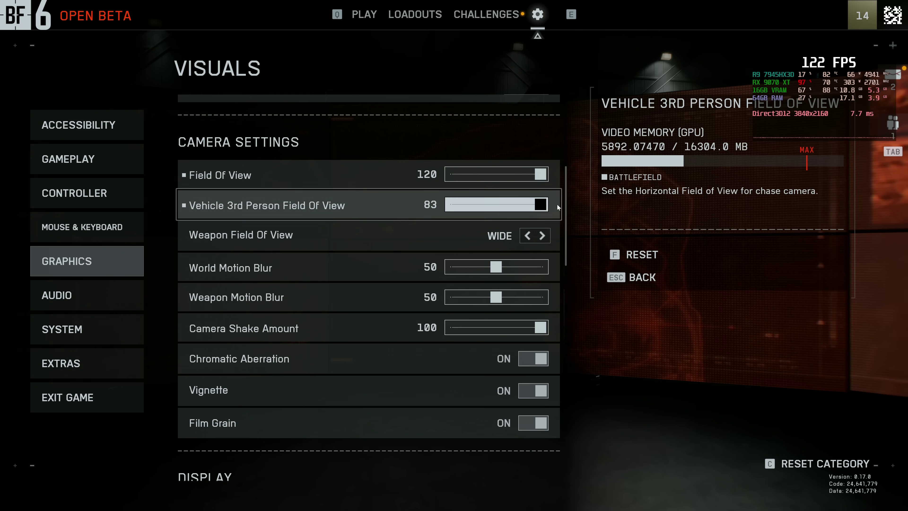
pyautogui.click(532, 238)
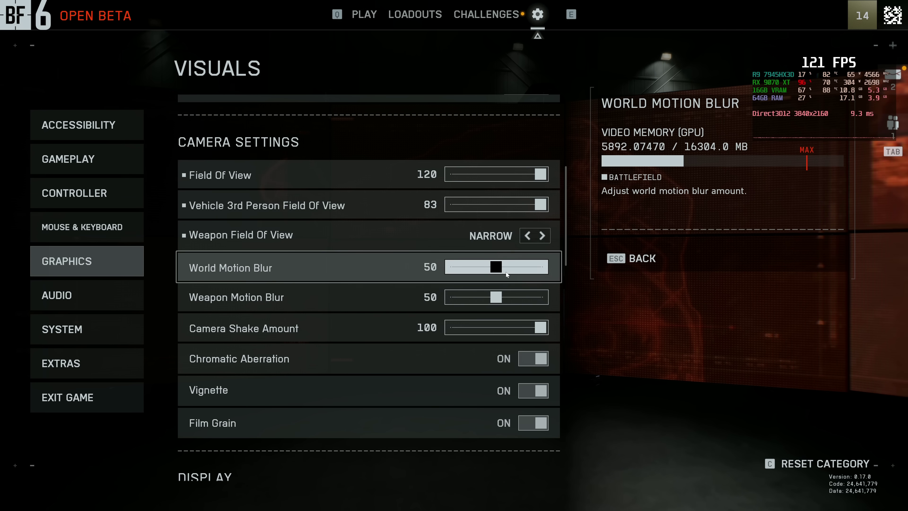
# - Set world and weapon motion blur to 0, camera shake 20, and turn off chromatic aberration, vignette, film grain
pyautogui.moveTo(494, 263); pyautogui.dragTo(410, 268)
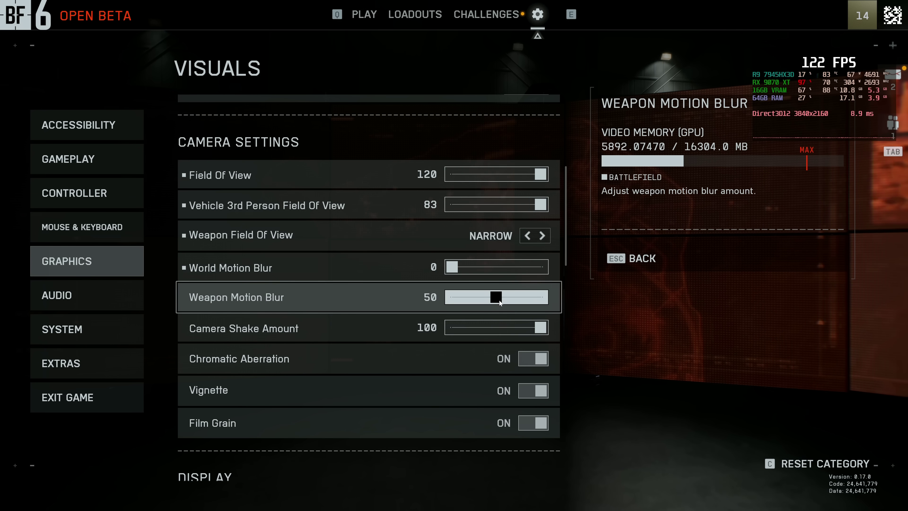
pyautogui.moveTo(497, 298); pyautogui.dragTo(411, 301)
pyautogui.moveTo(540, 328); pyautogui.dragTo(470, 331)
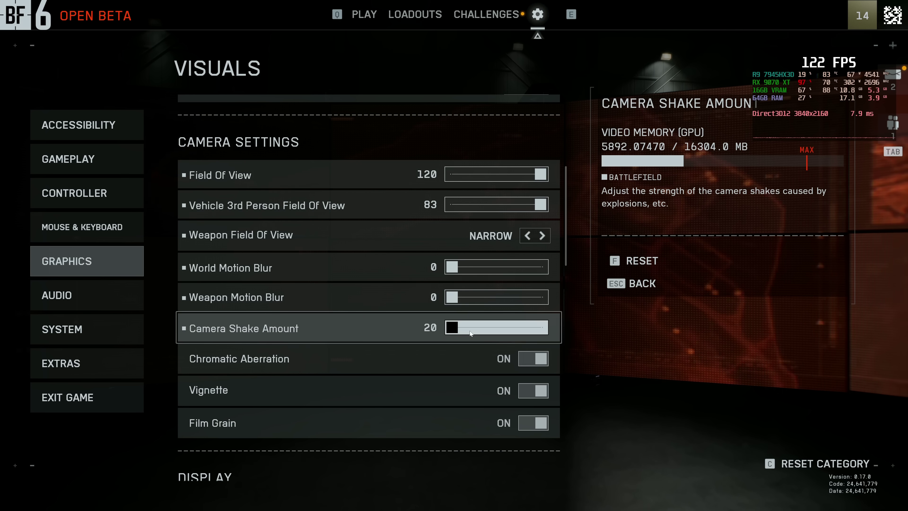
pyautogui.click(533, 359)
pyautogui.click(530, 388)
pyautogui.click(533, 422)
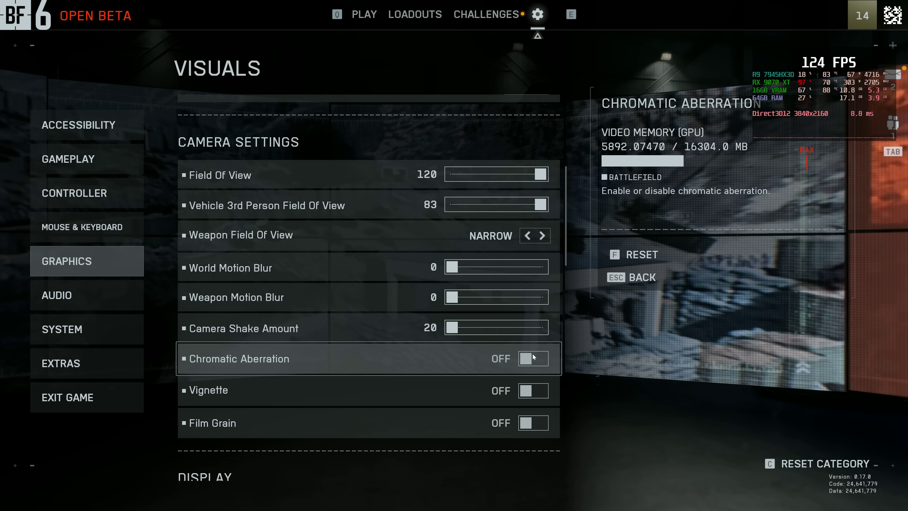
pyautogui.scroll(-3, 472, 376)
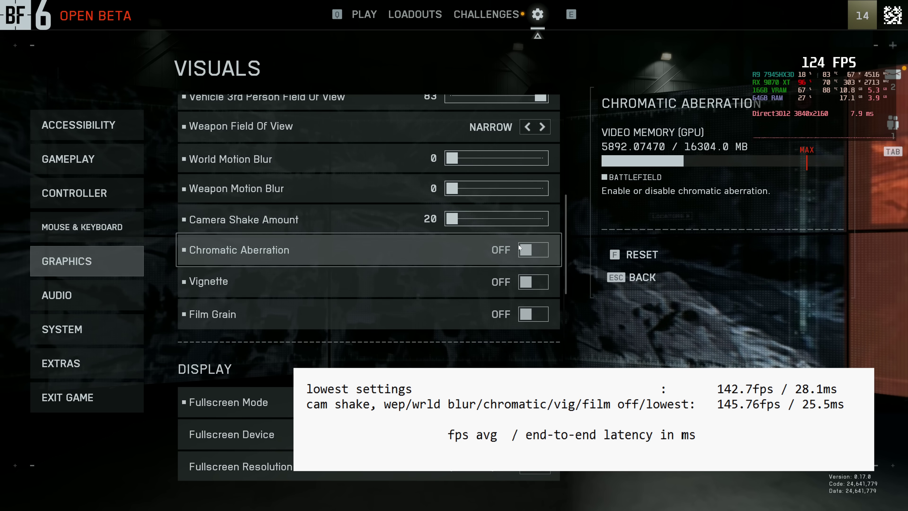
pyautogui.scroll(-3, 516, 249)
pyautogui.scroll(-3, 516, 249)
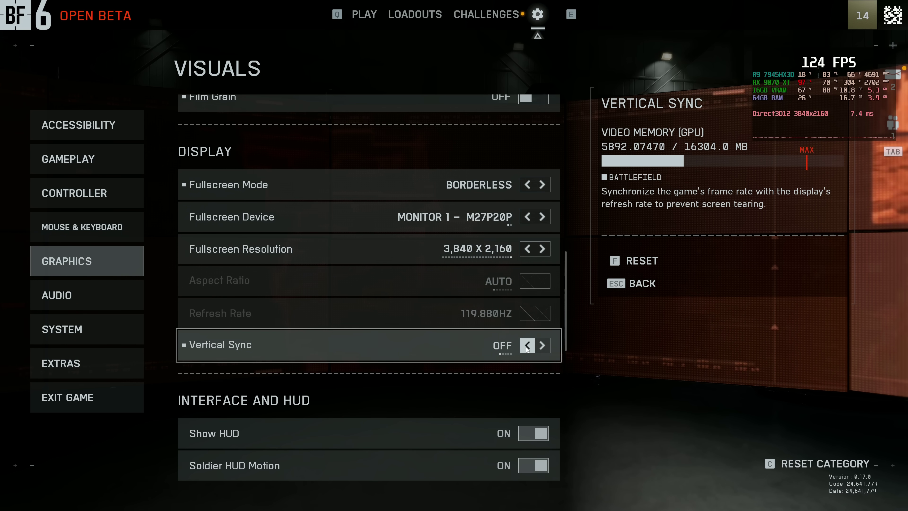
pyautogui.scroll(-10, 470, 338)
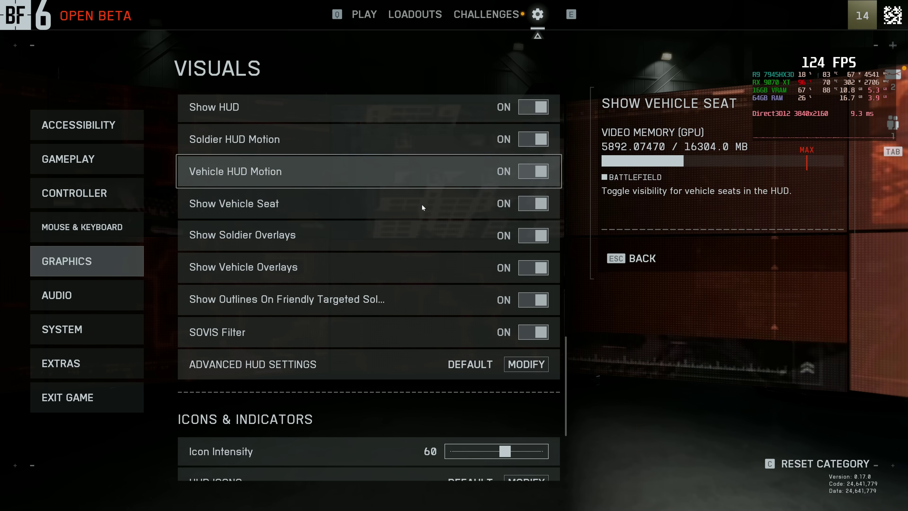
pyautogui.scroll(-2, 486, 211)
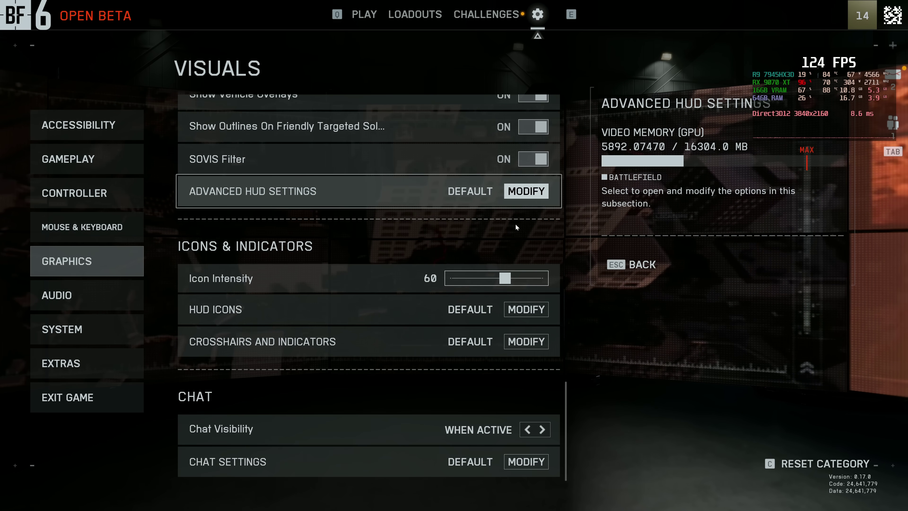
# - In Advanced graphics options set Anti-Aliasing OFF, Upscaling Technique FSR, and Upscaling Quality BALANCED
pyautogui.click(57, 263)
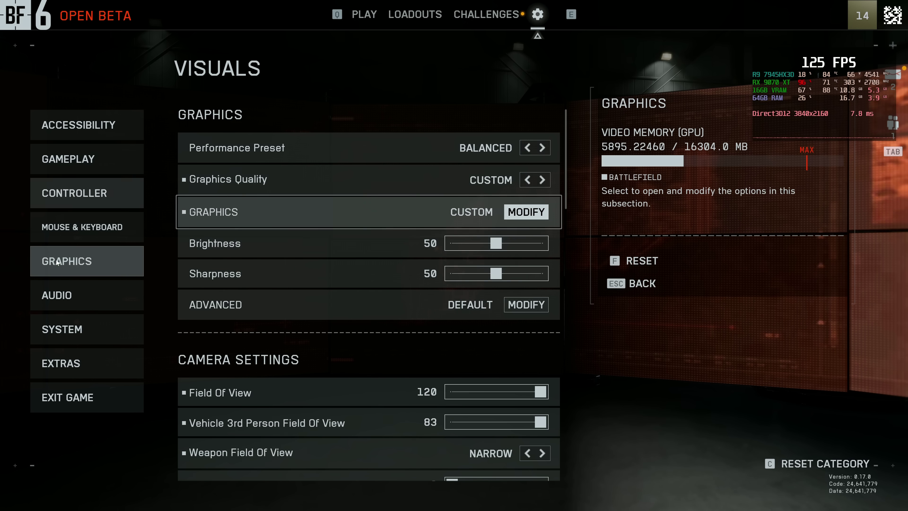
pyautogui.click(536, 305)
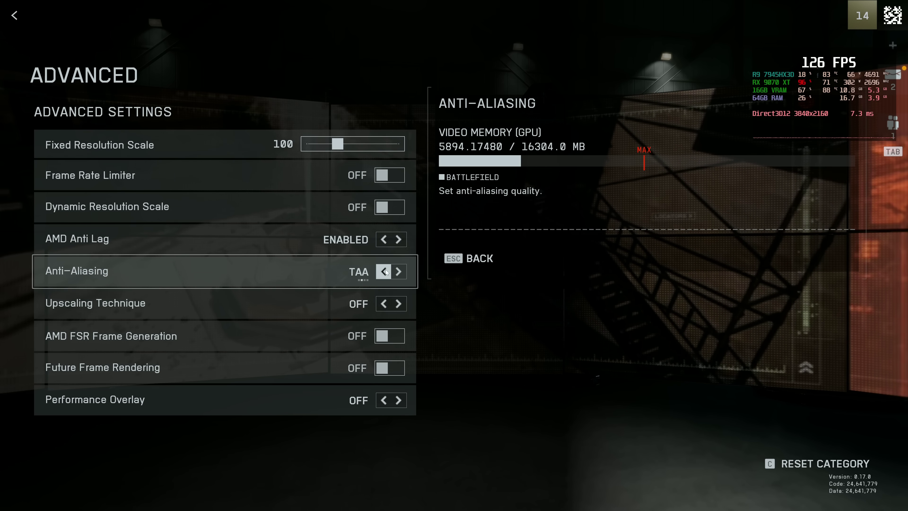
pyautogui.click(385, 271)
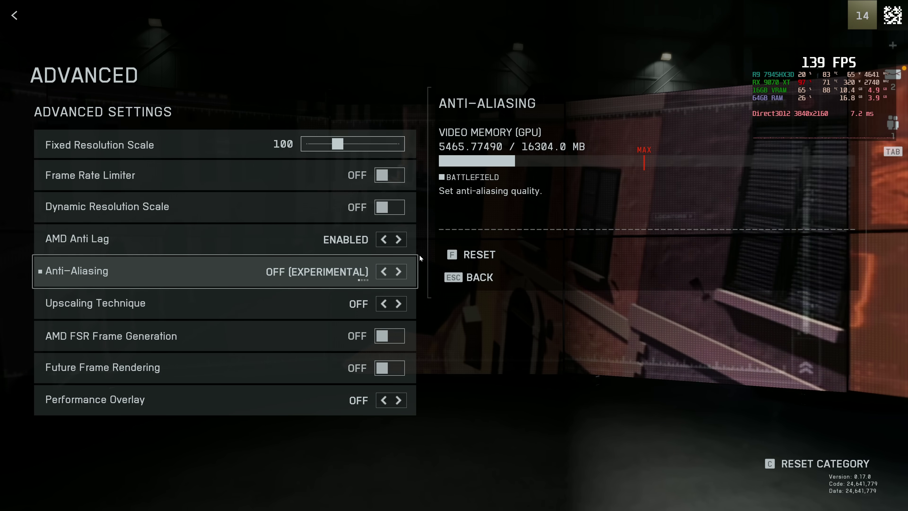
pyautogui.click(402, 309)
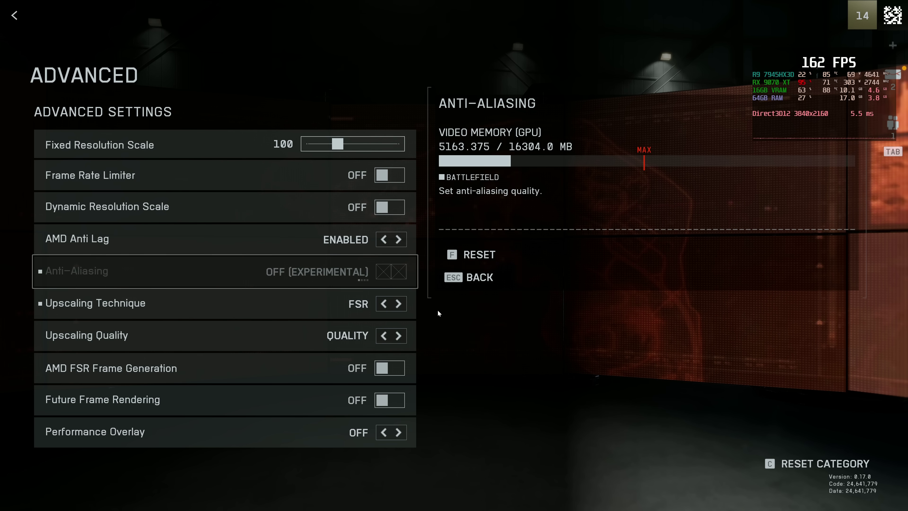
pyautogui.click(399, 303)
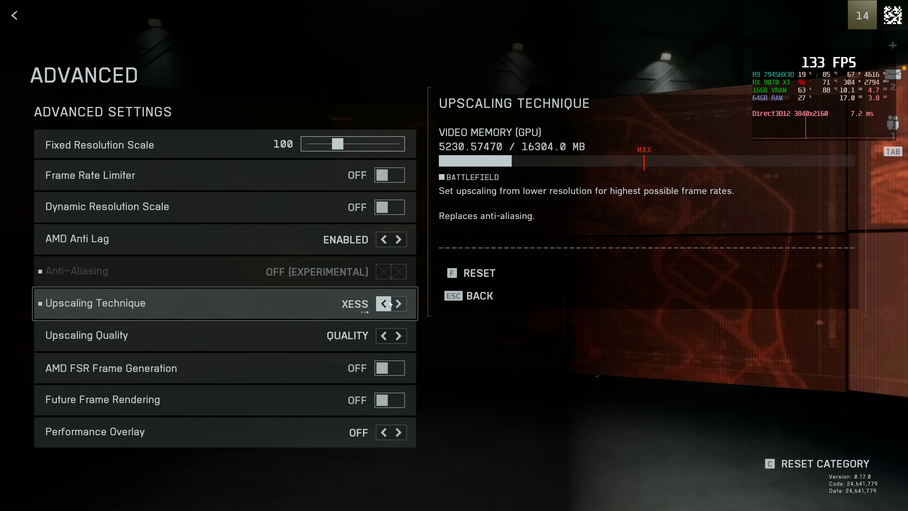
pyautogui.click(398, 304)
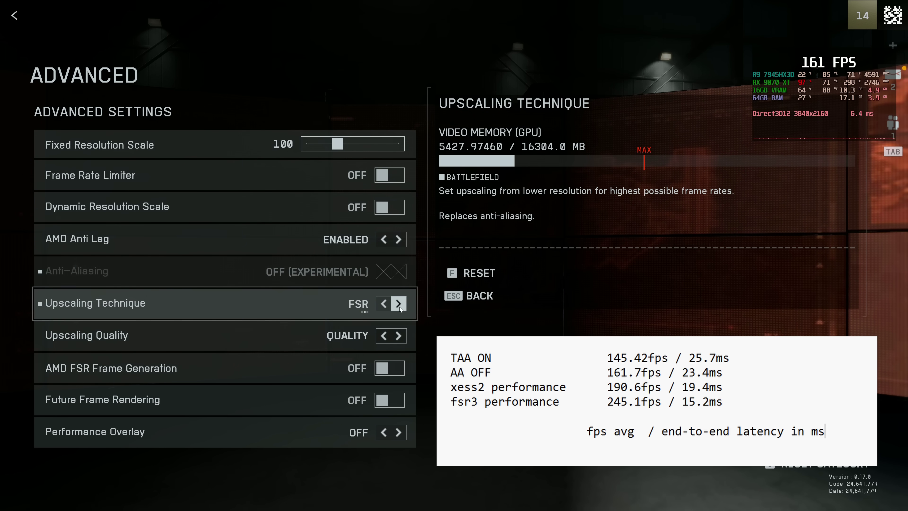
pyautogui.press('Down')
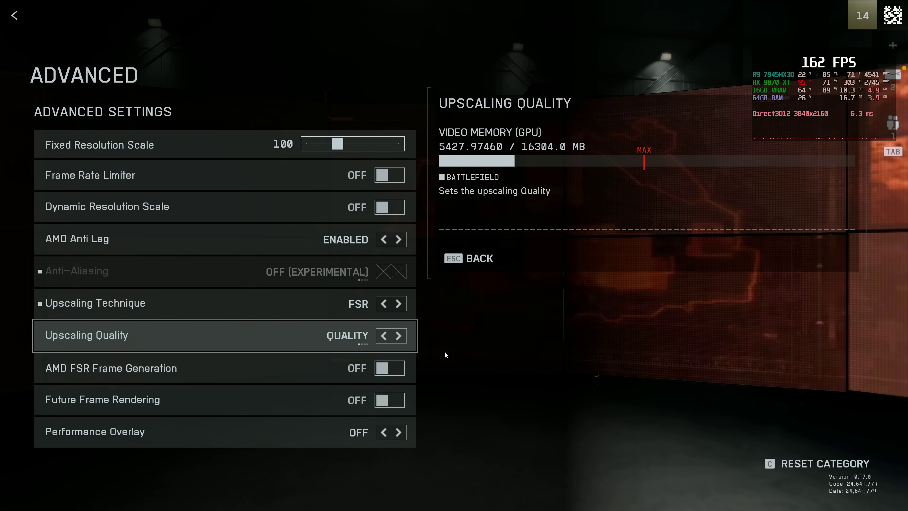
pyautogui.click(401, 339)
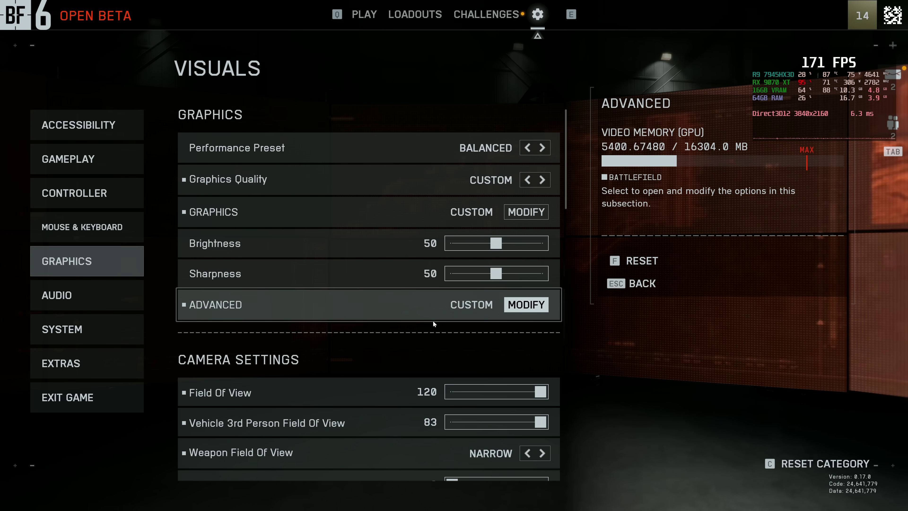
# - Drag the Sharpness slider down to 35
pyautogui.moveTo(499, 273); pyautogui.dragTo(478, 272)
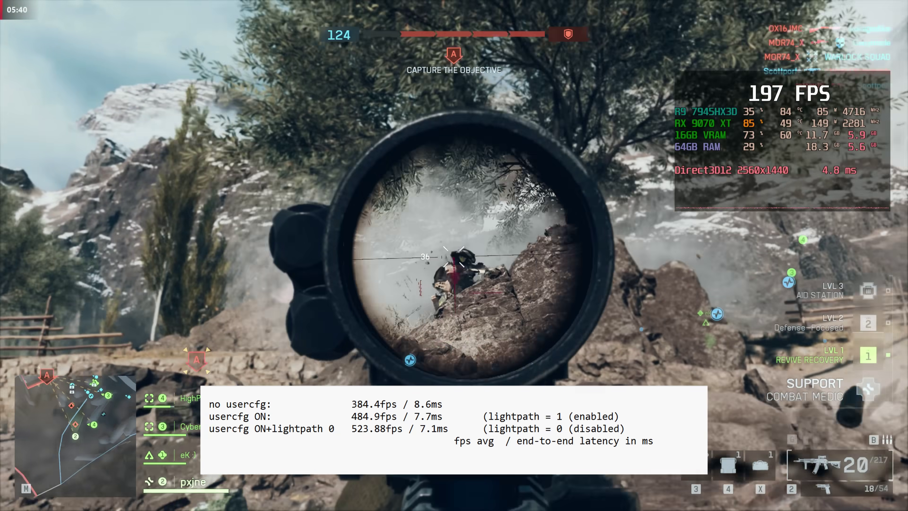
# - Play the FPS comparison match, then right-click the Windows desktop for its options
pyautogui.press('r')
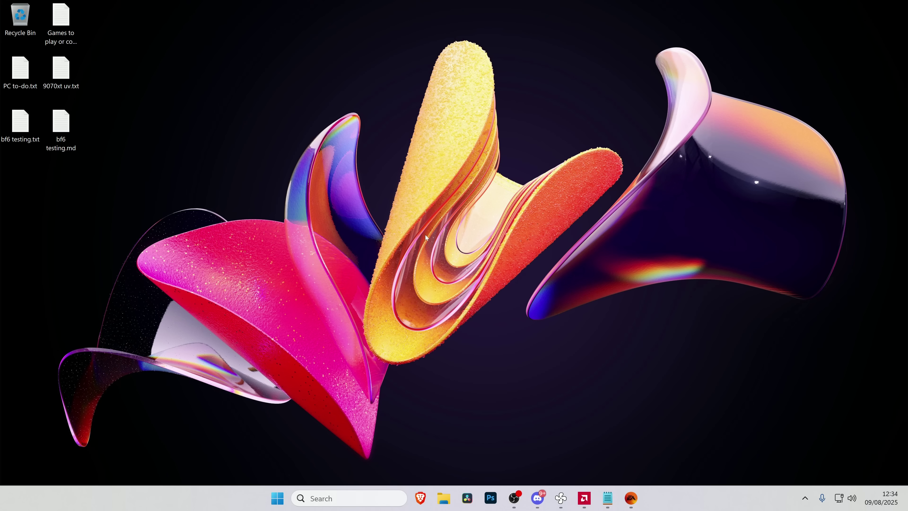
pyautogui.rightClick(425, 235)
# - Create a new text document on the desktop named 'user'
pyautogui.moveTo(462, 321)
pyautogui.click(637, 437)
pyautogui.write('user')
pyautogui.press('Return')
# - Open user.txt in Notepad and paste the eleven perfoverlay, worldrender and Thread config lines
pyautogui.doubleClick(423, 237)
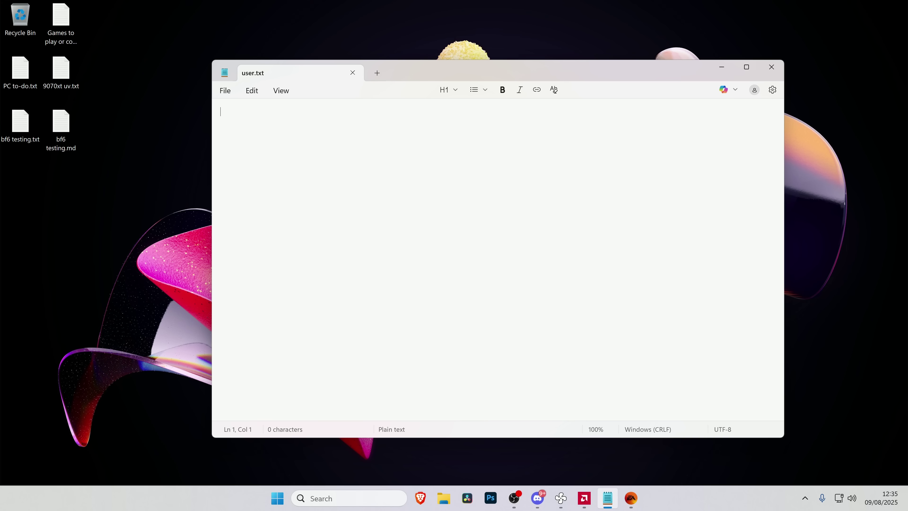
pyautogui.rightClick(283, 139)
pyautogui.click(315, 217)
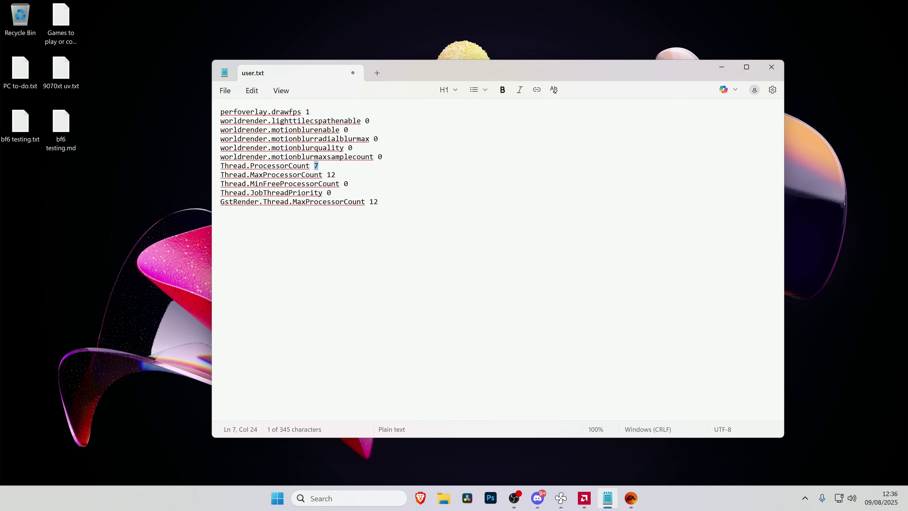
pyautogui.click(378, 203)
# - Save the Notepad file as user.cfg with file type set to All files
pyautogui.click(225, 91)
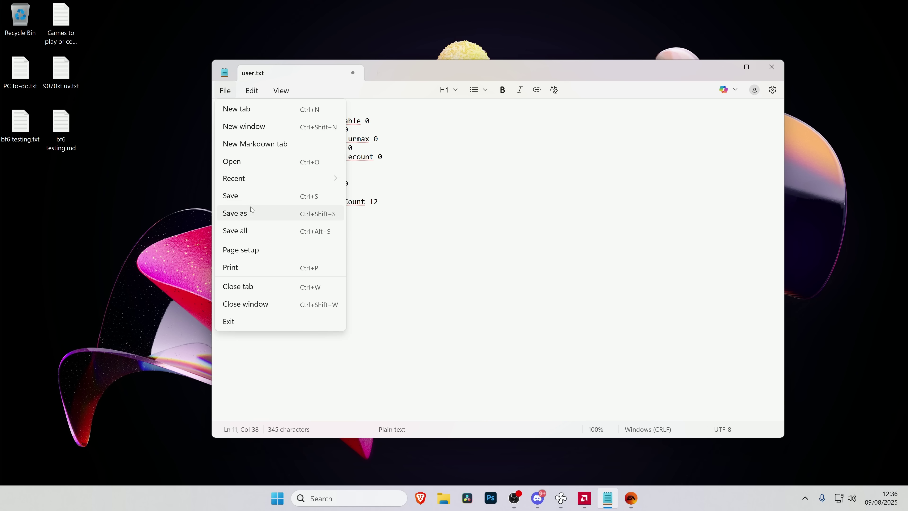
pyautogui.click(254, 214)
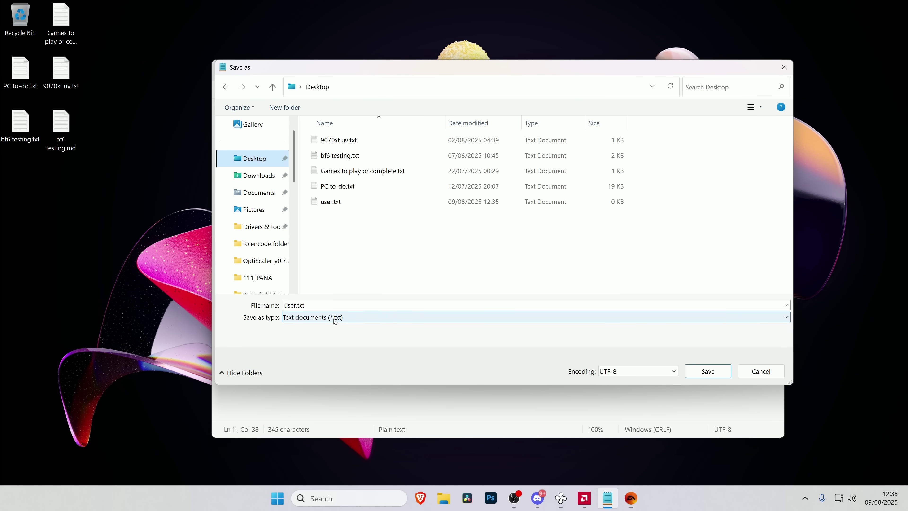
pyautogui.click(320, 317)
pyautogui.click(298, 336)
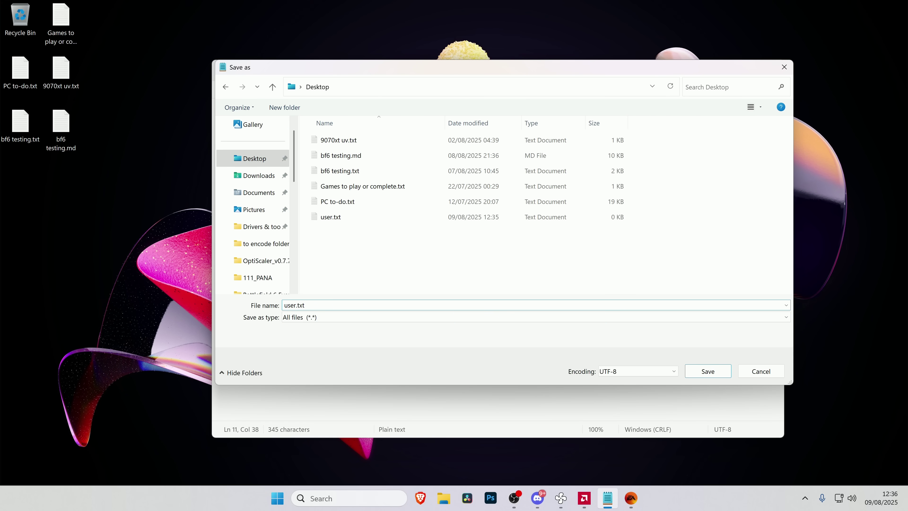
pyautogui.press('BackSpace')
pyautogui.press('BackSpace')
pyautogui.press('BackSpace')
pyautogui.write('c')
pyautogui.click(707, 372)
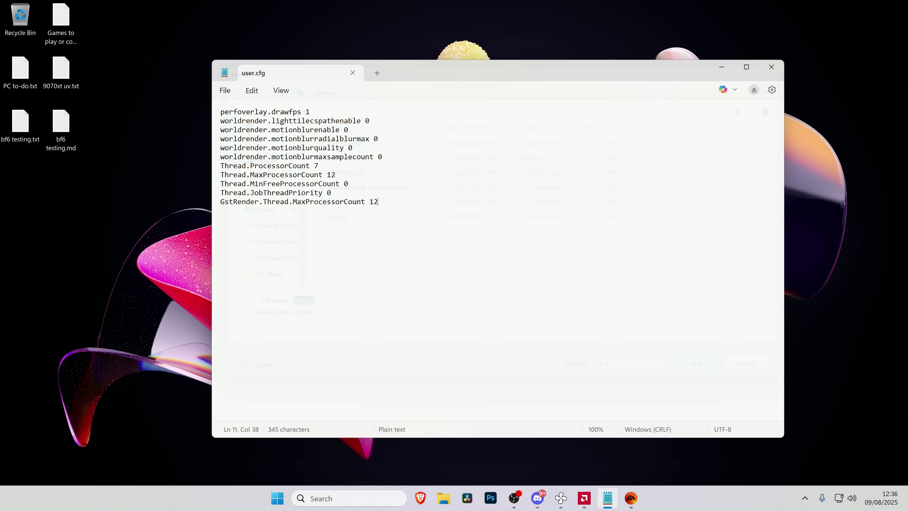
# - Close Notepad and move the user.cfg icon to an empty spot away from the other desktop icons
pyautogui.moveTo(58, 181); pyautogui.dragTo(22, 173)
pyautogui.click(60, 181)
pyautogui.click(763, 68)
pyautogui.click(764, 71)
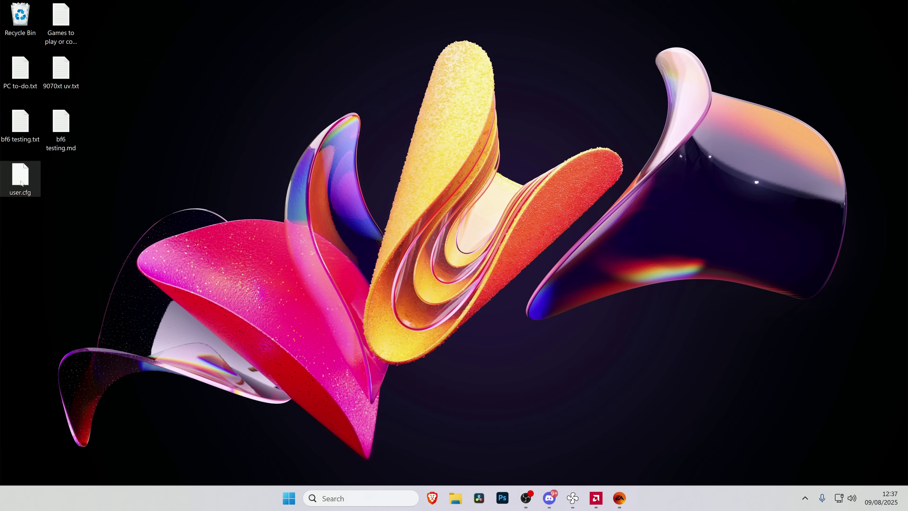
pyautogui.moveTo(21, 183); pyautogui.dragTo(103, 237)
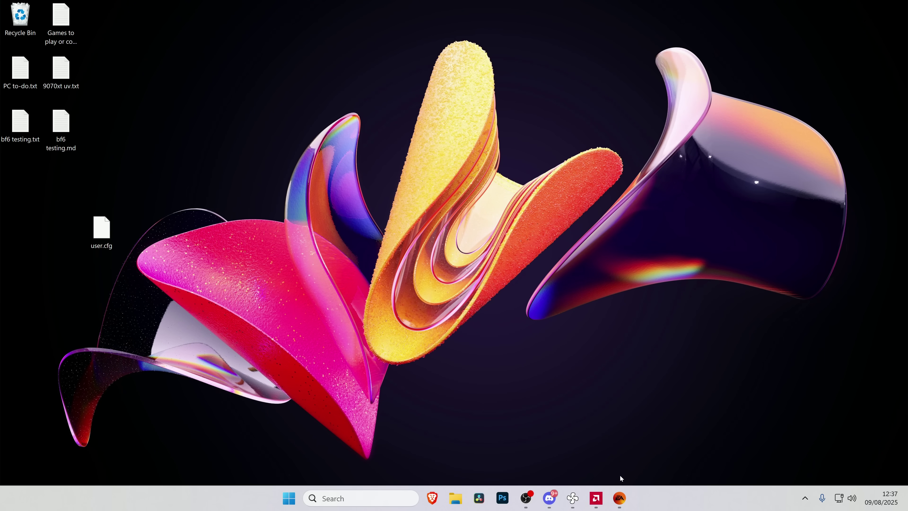
# - Open the Open Beta install folder via EA app properties and move user.cfg in with admin approval
pyautogui.click(619, 498)
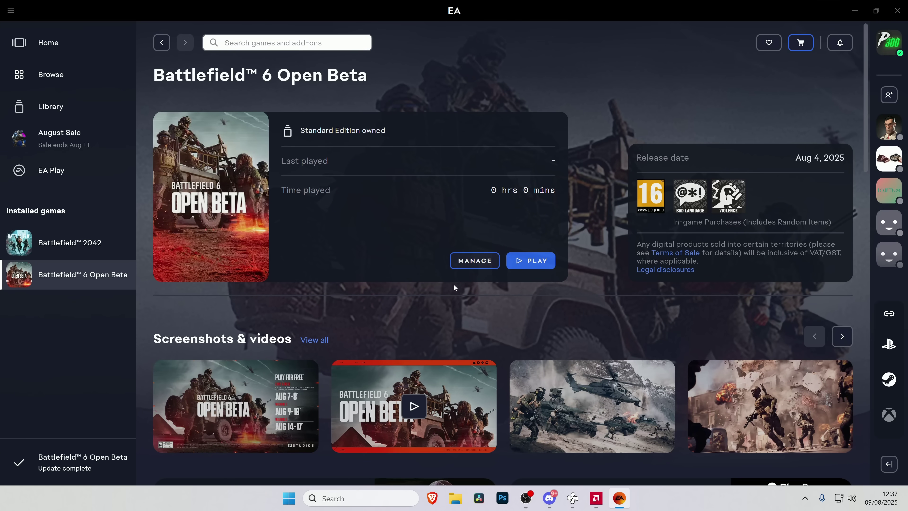
pyautogui.click(459, 267)
pyautogui.click(476, 308)
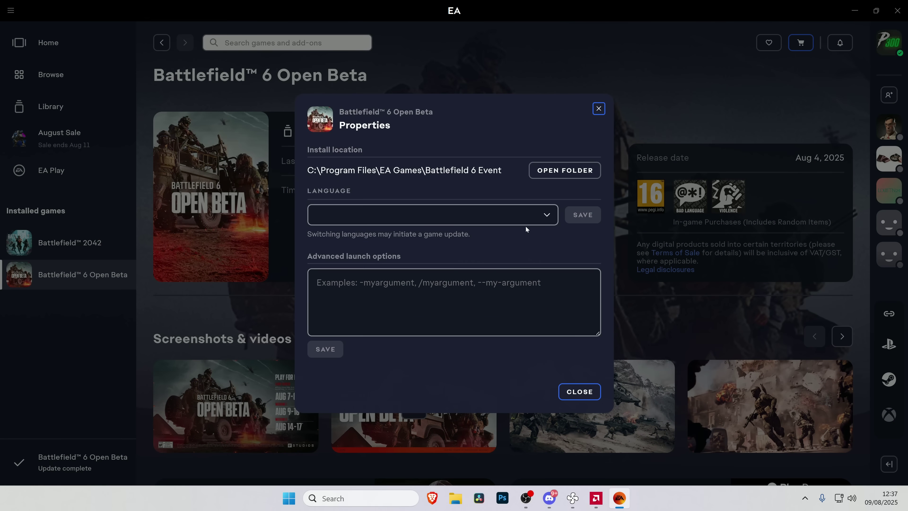
pyautogui.click(564, 171)
pyautogui.moveTo(102, 231); pyautogui.dragTo(400, 332)
pyautogui.click(425, 241)
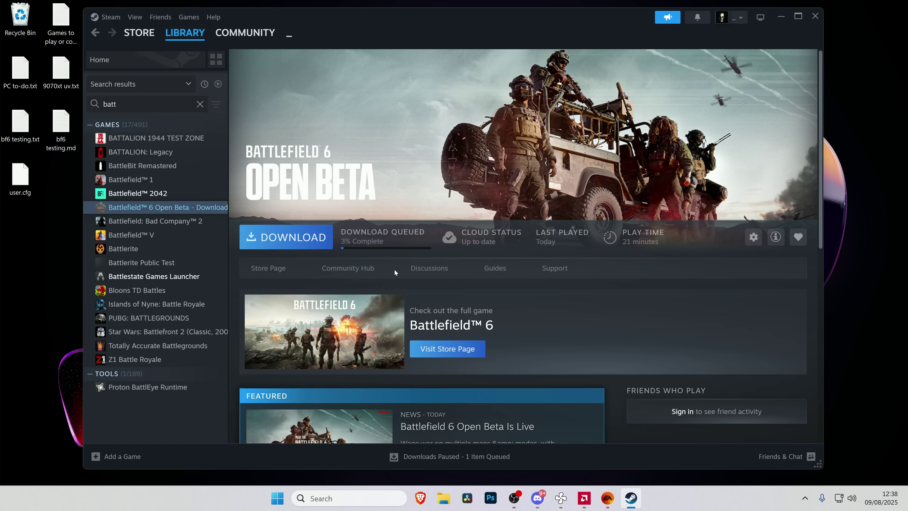
# - Browse Steam's local files and drop user.cfg into the Battlefield 6 Event folder, replacing the existing copy
pyautogui.rightClick(173, 208)
pyautogui.moveTo(202, 272)
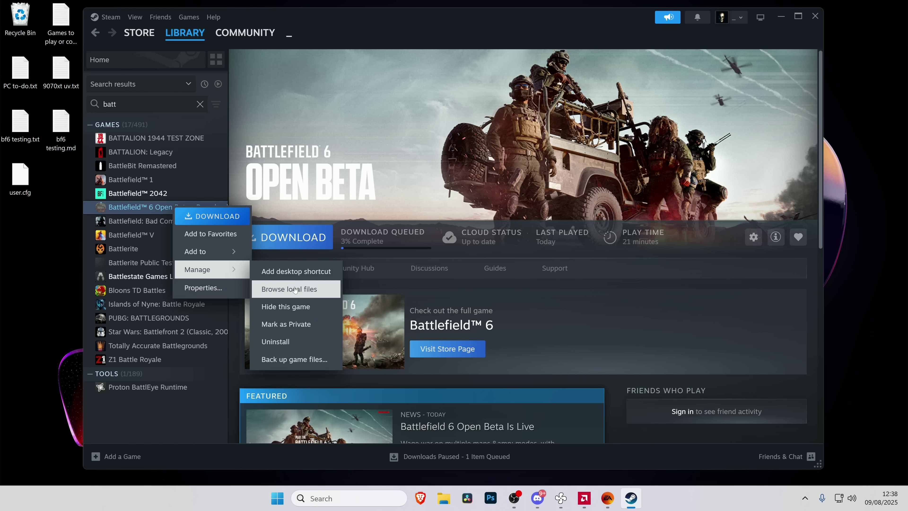
pyautogui.click(299, 295)
pyautogui.scroll(-2, 431, 243)
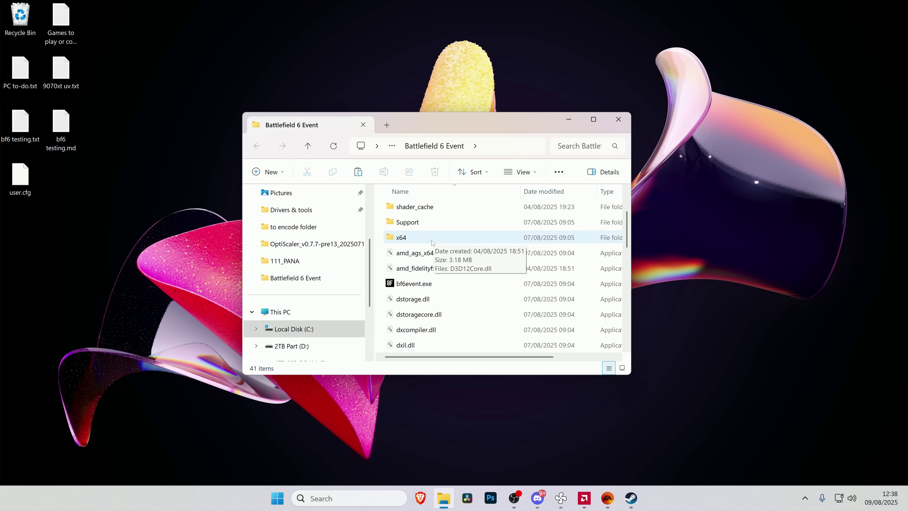
pyautogui.moveTo(20, 176); pyautogui.dragTo(382, 273)
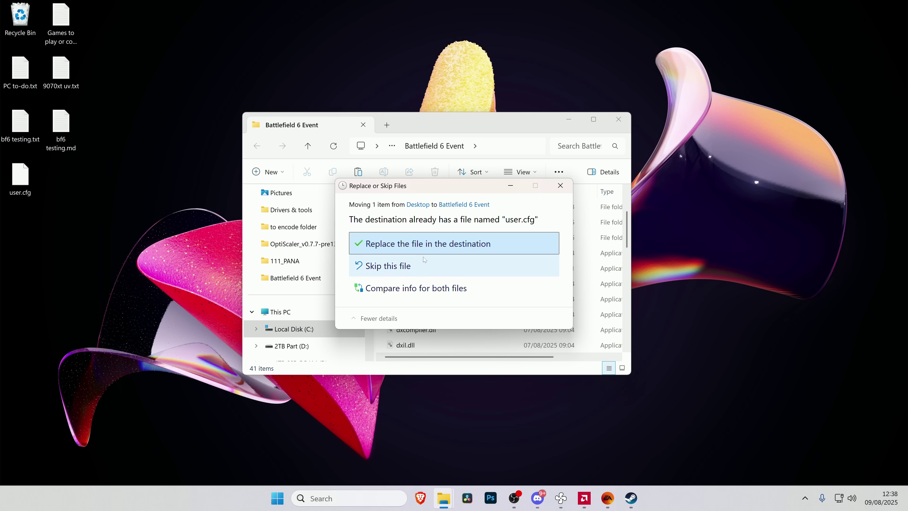
pyautogui.click(441, 245)
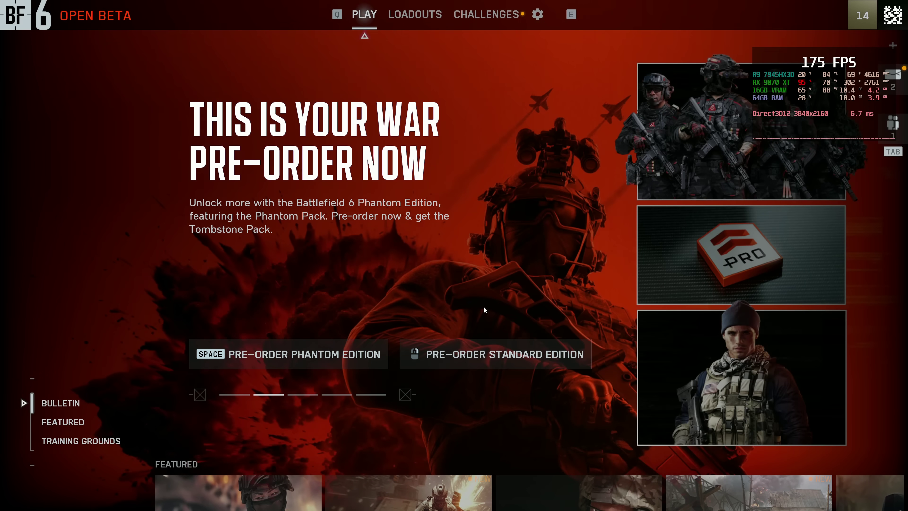
# - Launch the Firing Range and fire several scoped test shots at the targets
pyautogui.scroll(-2, 481, 306)
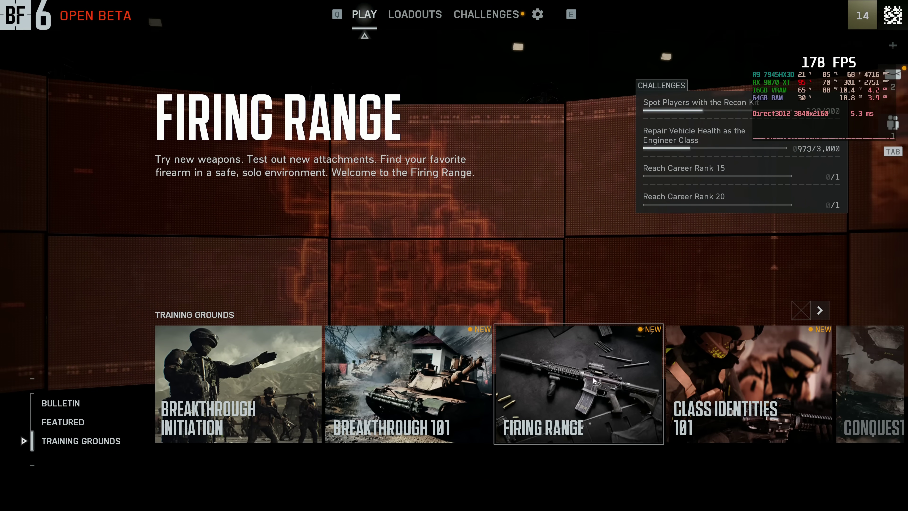
pyautogui.click(595, 380)
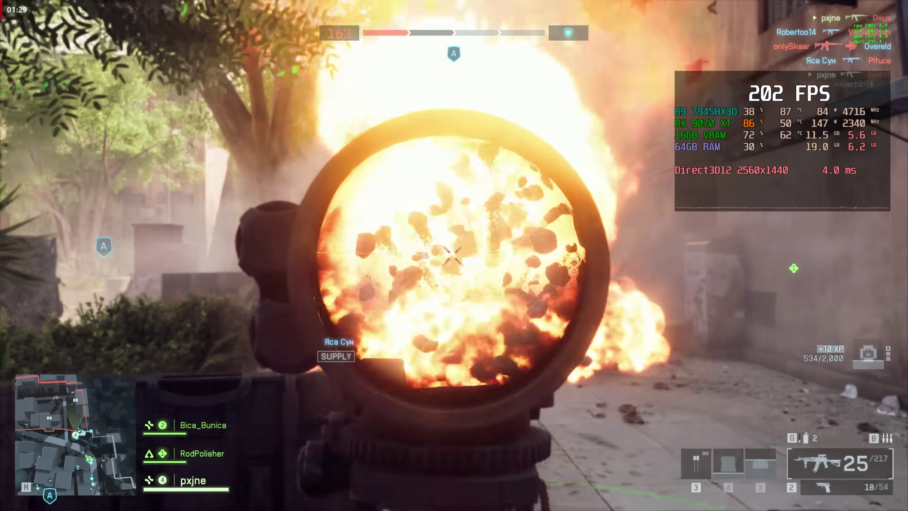
pyautogui.click(453, 255)
pyautogui.press('r')
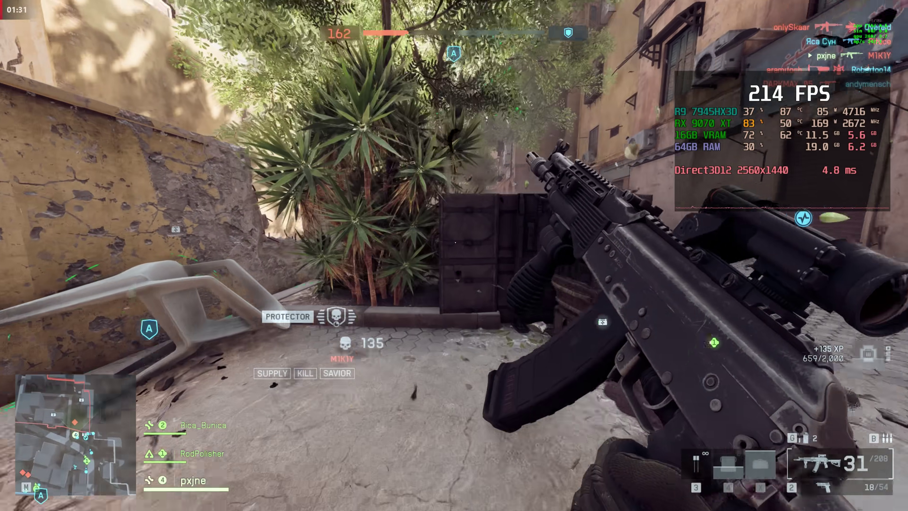
pyautogui.rightClick(454, 256)
pyautogui.click(455, 256)
pyautogui.click(455, 256)
pyautogui.rightClick(454, 255)
pyautogui.click(454, 255)
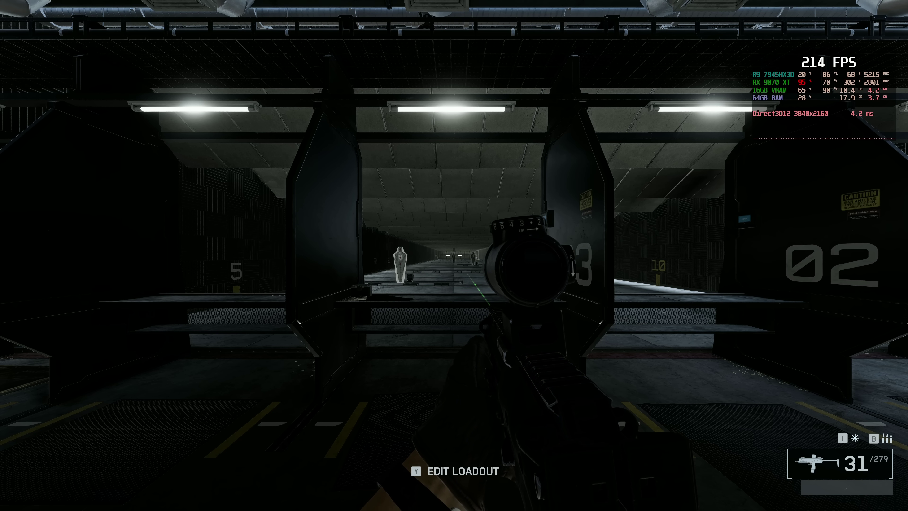
# - Set WorldRender.LightTileCsPathEnable to 1 in the developer console
pyautogui.press('`')
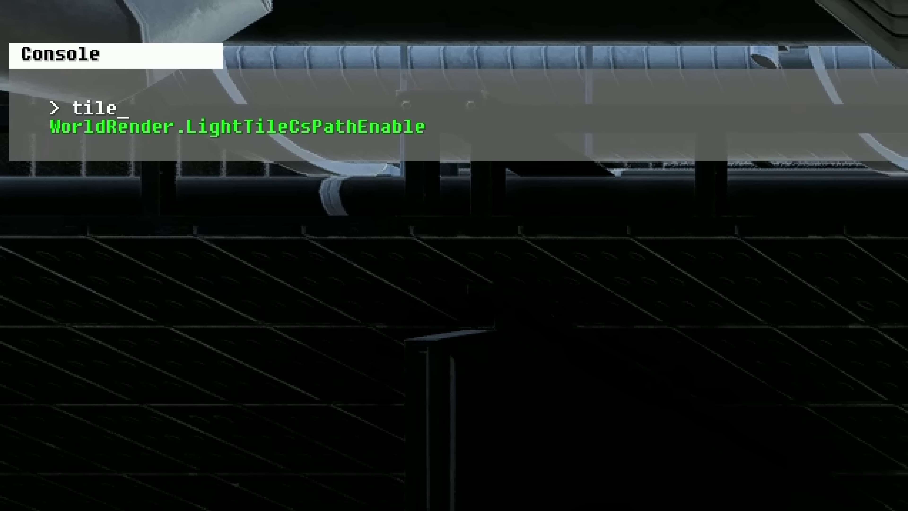
pyautogui.press('Tab')
pyautogui.write('1')
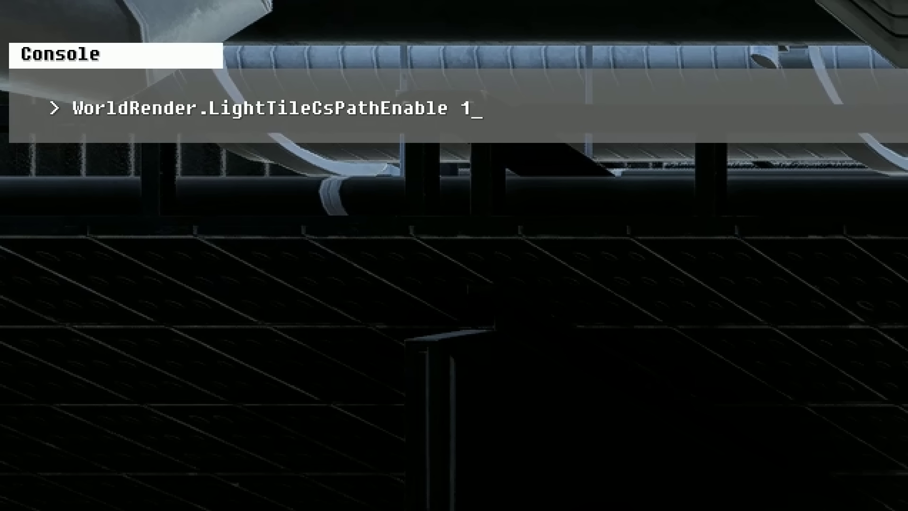
pyautogui.press('Return')
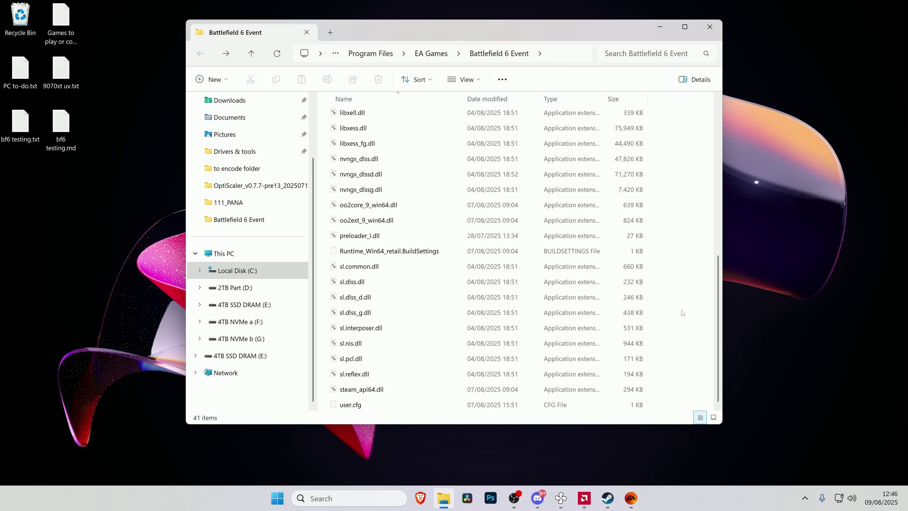
# - Find and select user.cfg in the Battlefield 6 Event folder, then close the window
pyautogui.scroll(7, 430, 205)
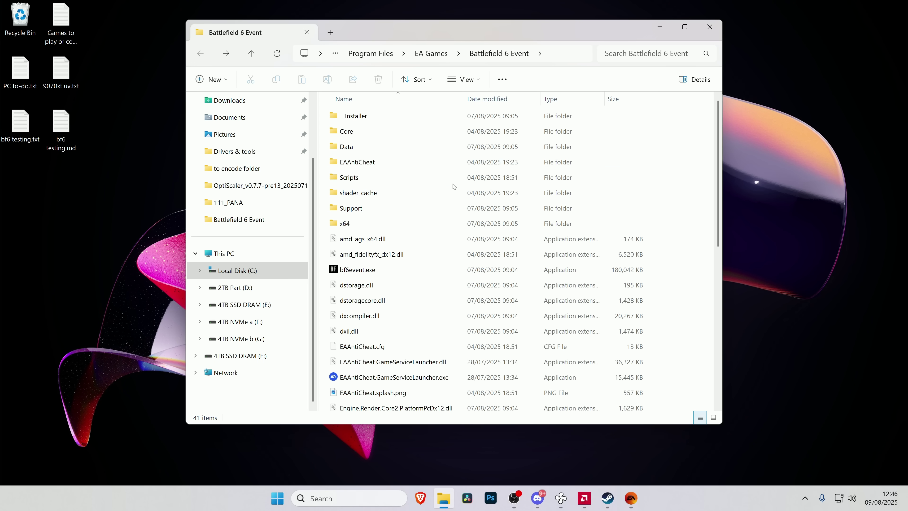
pyautogui.scroll(-7, 452, 233)
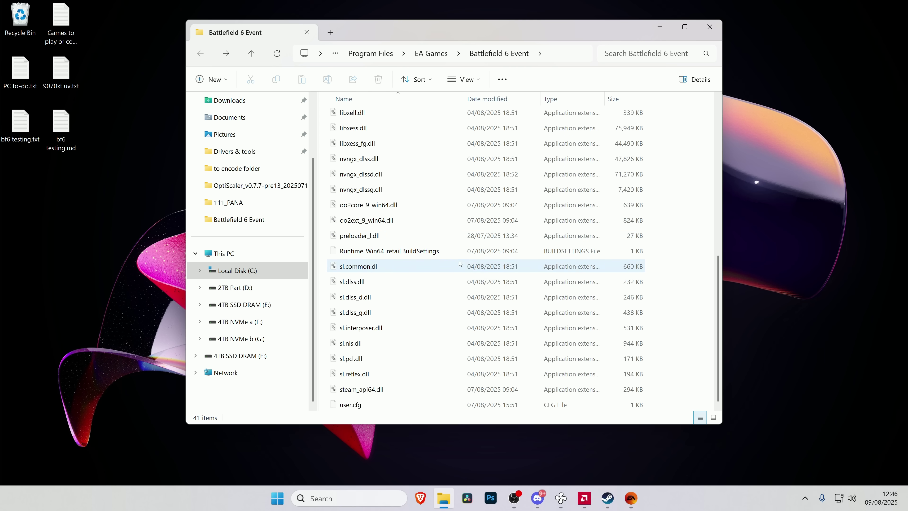
pyautogui.click(361, 405)
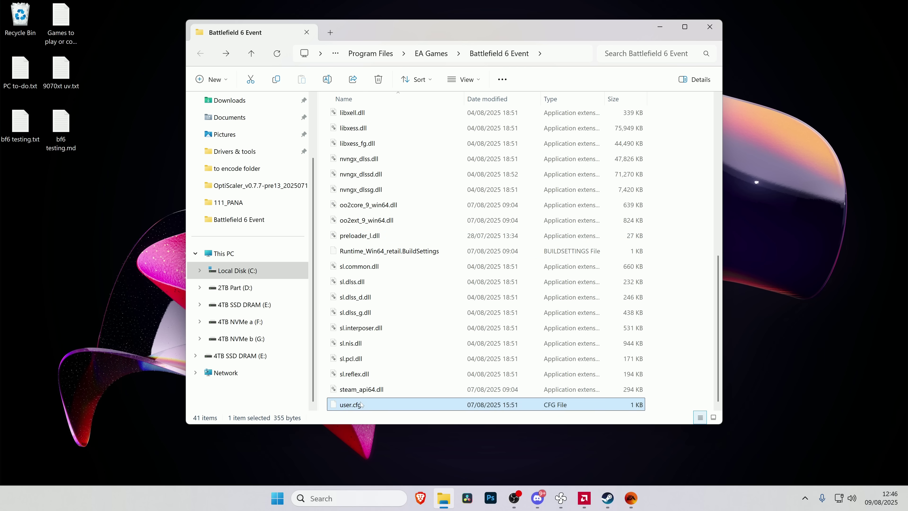
pyautogui.rightClick(374, 407)
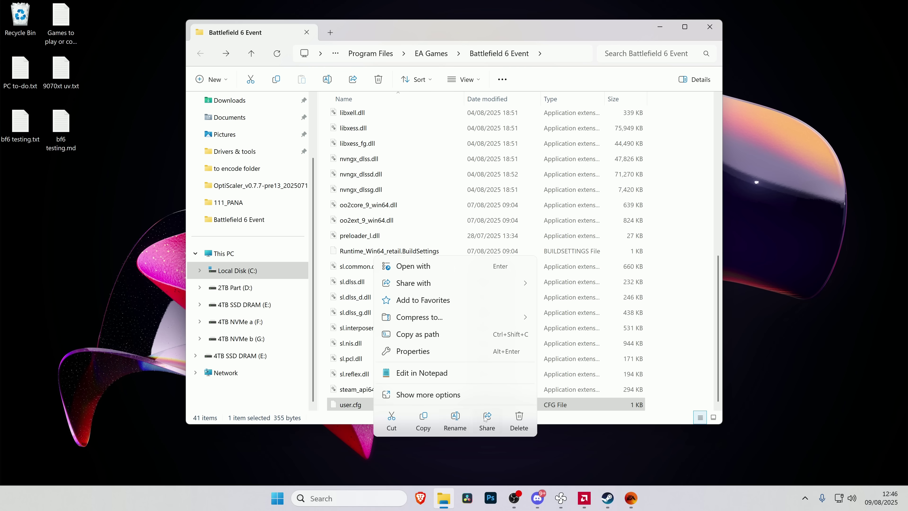
pyautogui.press('super+d')
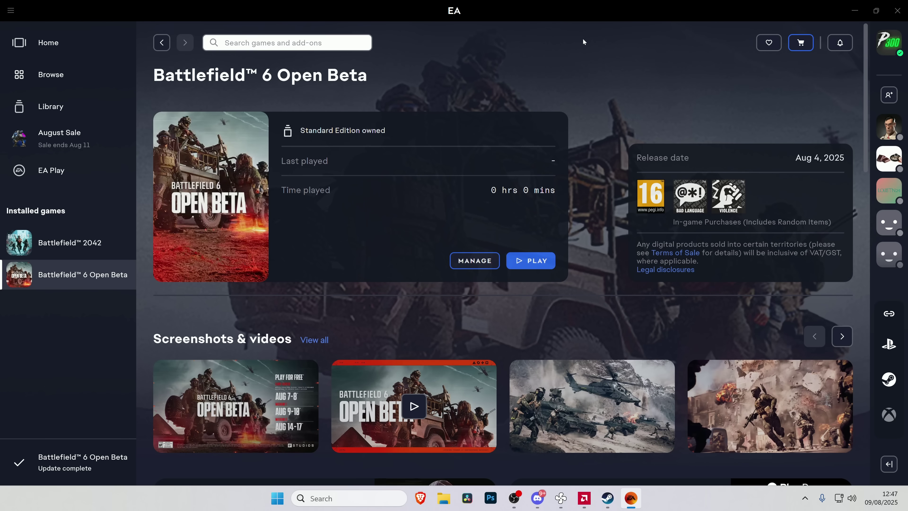
# - Open EA app Settings on the Application tab and scroll to the In-game overlay section
pyautogui.click(10, 12)
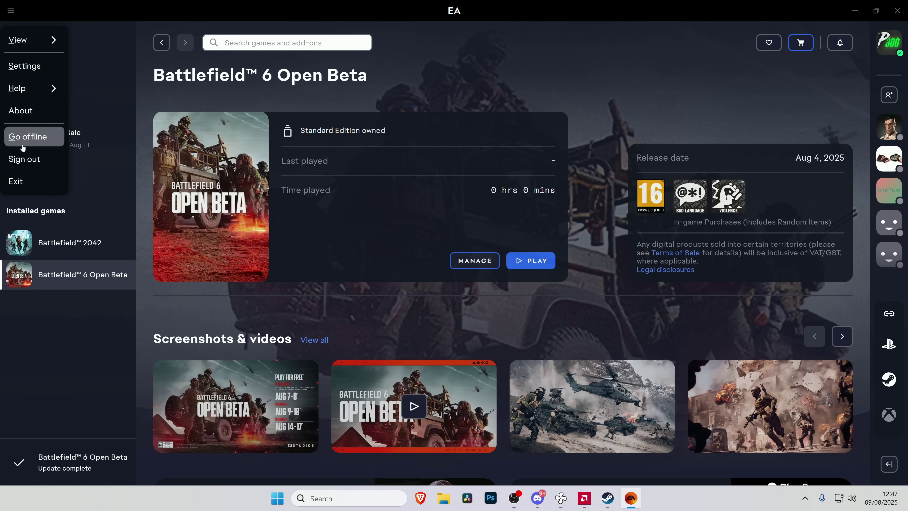
pyautogui.click(24, 66)
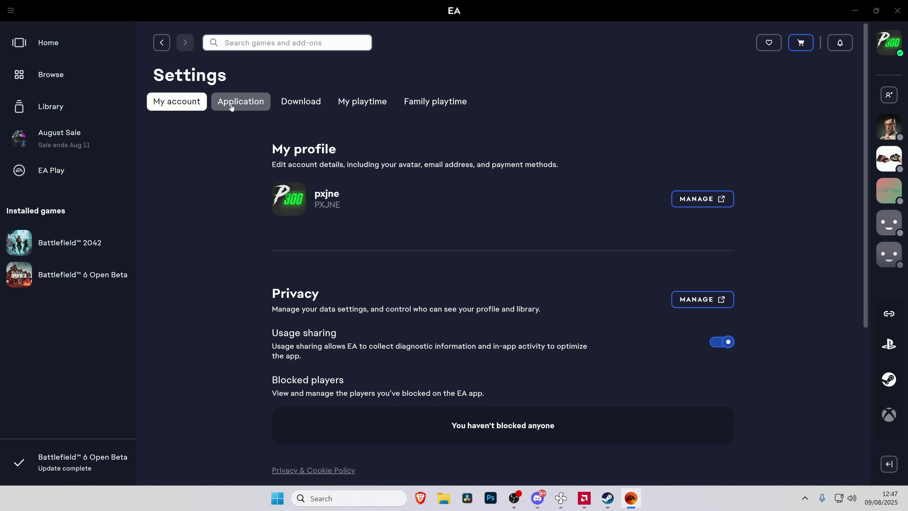
pyautogui.click(231, 107)
pyautogui.scroll(-8, 495, 257)
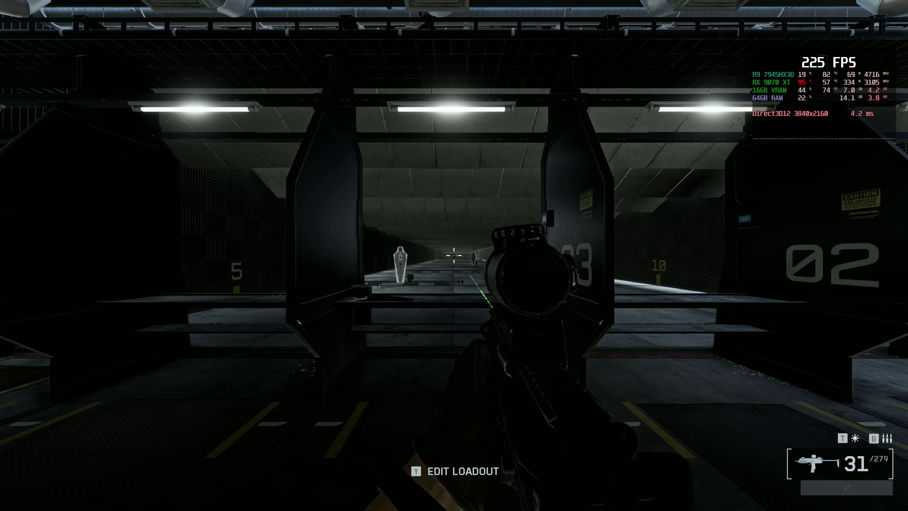
# - From the pause menu, open Settings > Graphics and modify the Advanced options
pyautogui.press('Escape')
pyautogui.press('q')
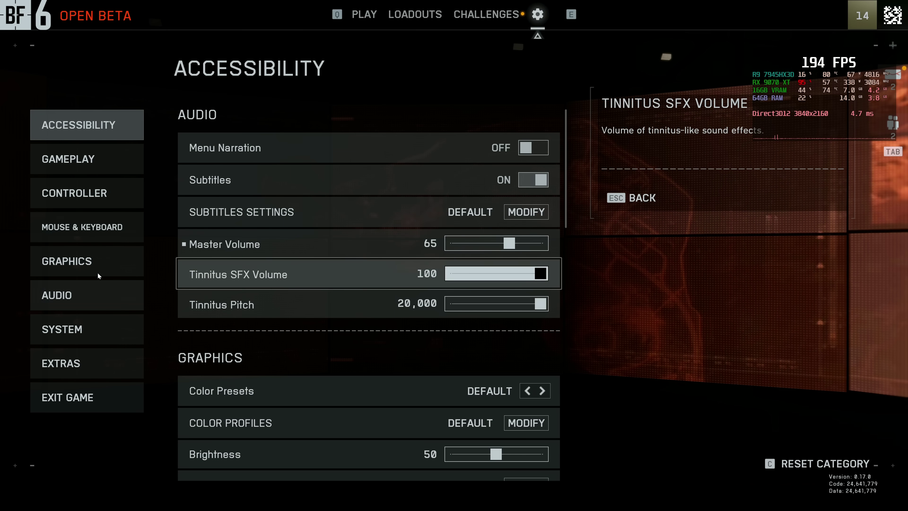
pyautogui.click(90, 264)
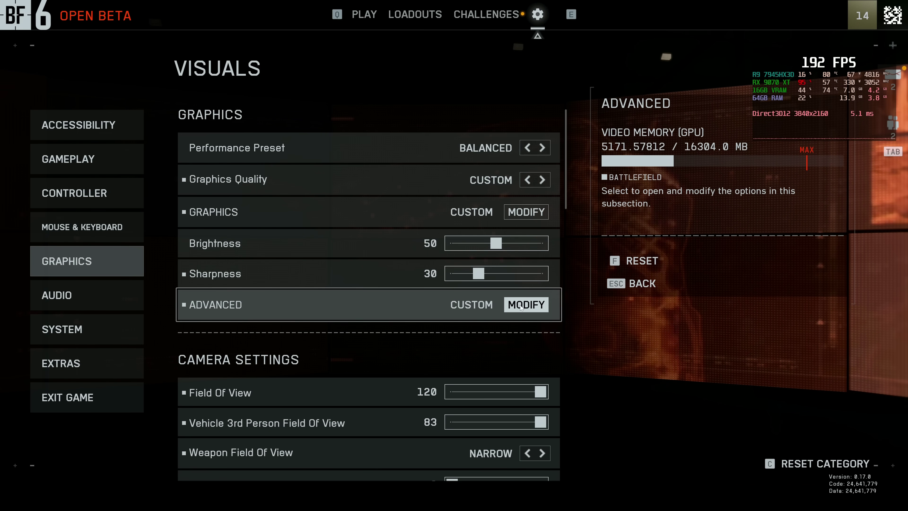
pyautogui.click(522, 305)
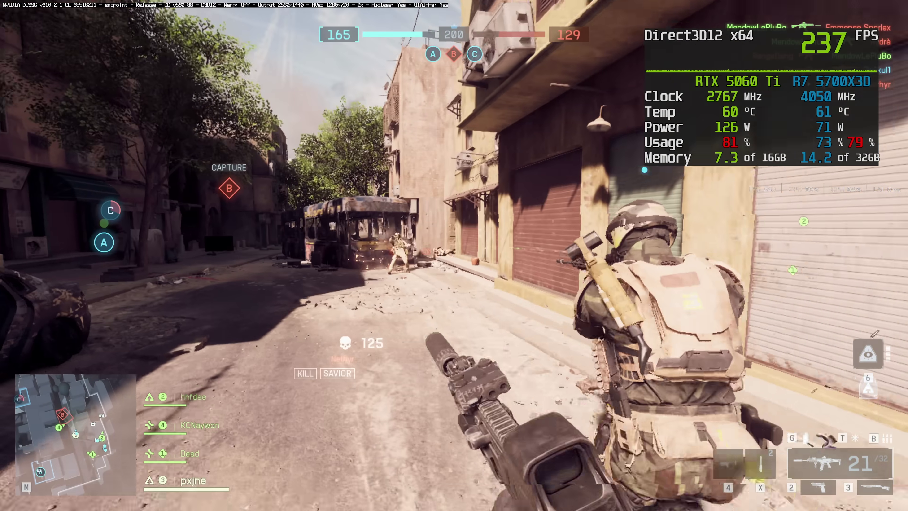
# - Fire at enemies, reload, and move from the car up to the broken wall
pyautogui.rightClick(454, 256)
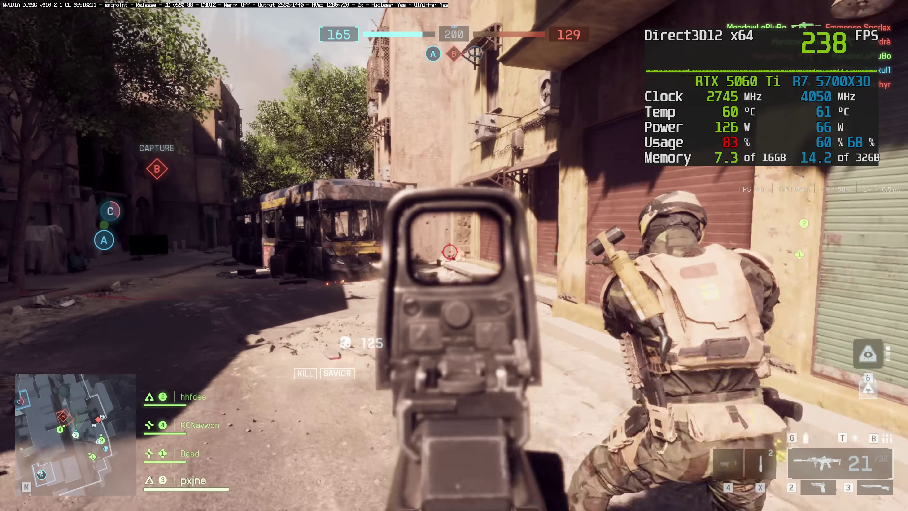
pyautogui.click(454, 255)
pyautogui.click(454, 255)
pyautogui.press('r')
pyautogui.press('a')
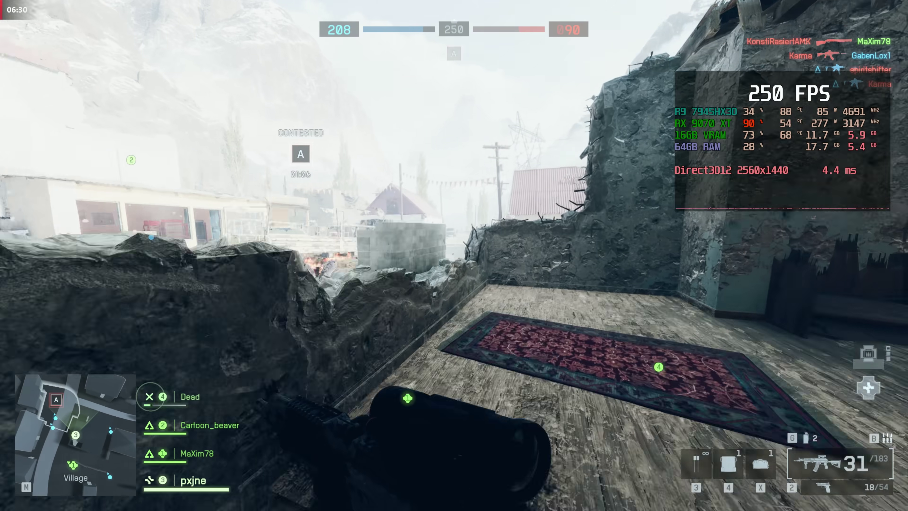
pyautogui.press('w')
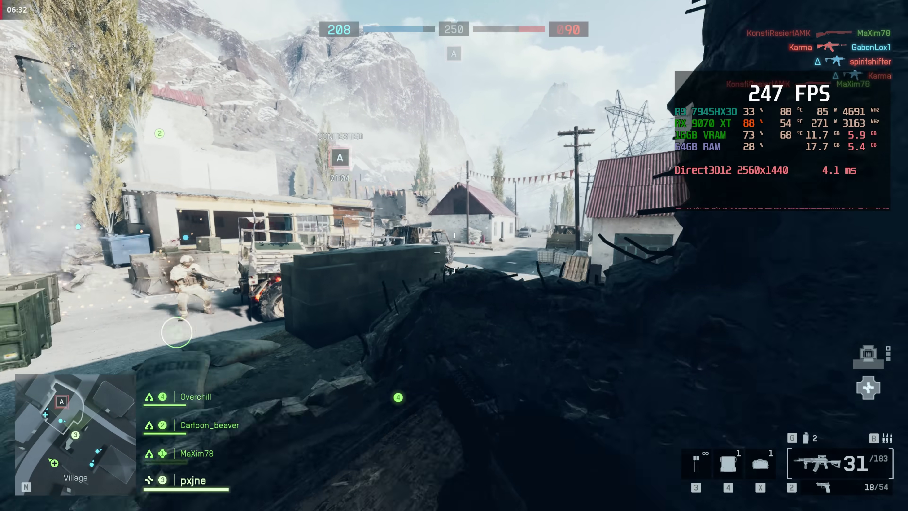
# - Peek out from the wall cover, scoping and firing at the enemy
pyautogui.rightClick(454, 255)
pyautogui.press('d')
pyautogui.press('a')
pyautogui.rightClick(454, 256)
pyautogui.press('d')
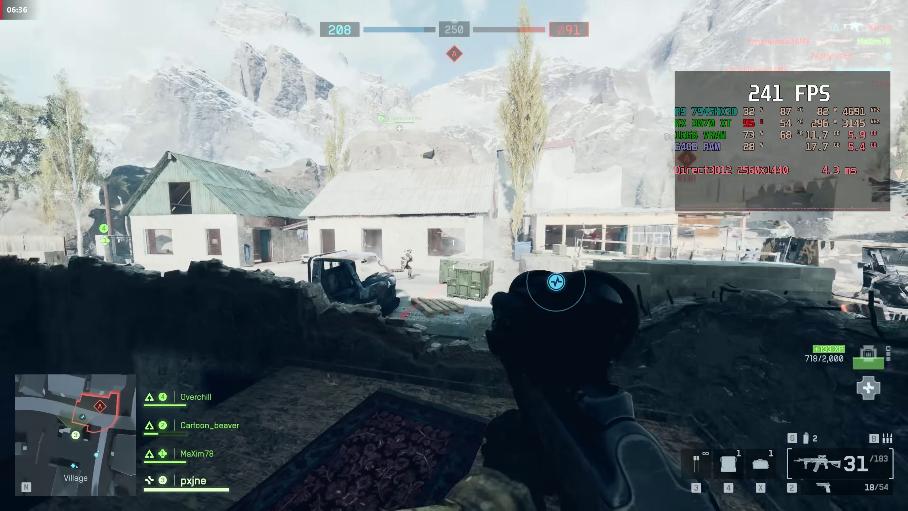
pyautogui.click(454, 255)
pyautogui.rightClick(454, 255)
pyautogui.click(454, 256)
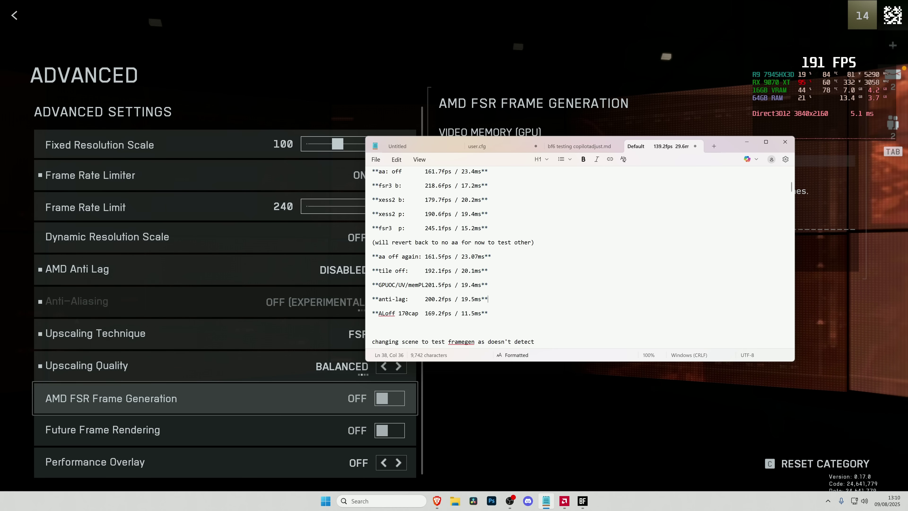
pyautogui.moveTo(482, 299); pyautogui.dragTo(386, 298)
pyautogui.click(445, 299)
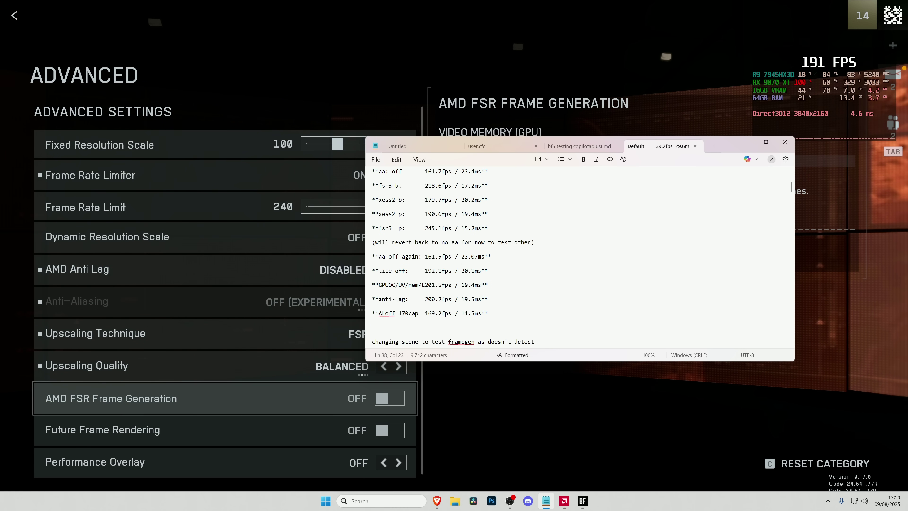
pyautogui.moveTo(445, 300); pyautogui.dragTo(428, 299)
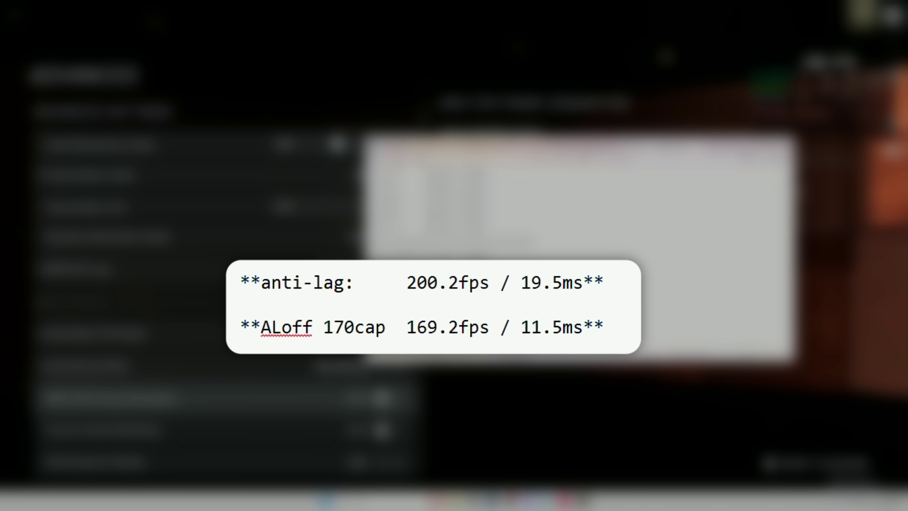
pyautogui.moveTo(572, 282); pyautogui.dragTo(532, 283)
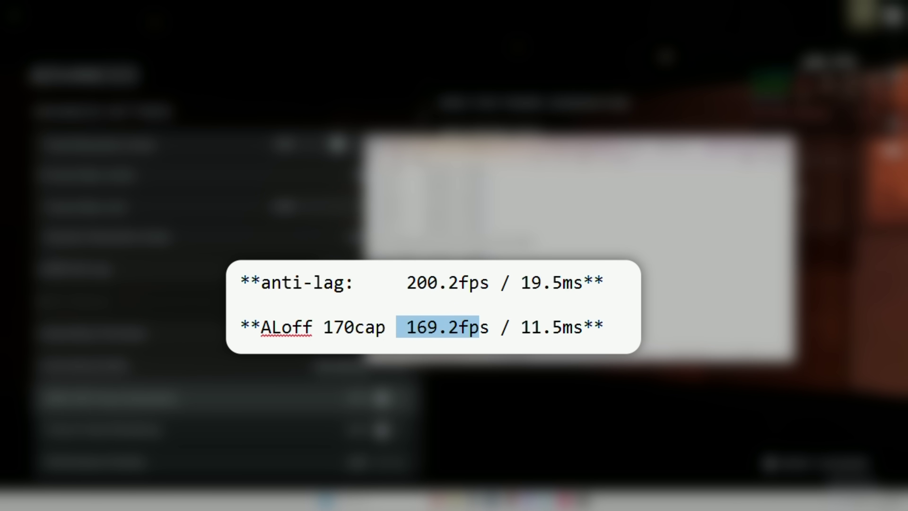
pyautogui.moveTo(501, 327); pyautogui.dragTo(407, 327)
pyautogui.moveTo(584, 327); pyautogui.dragTo(532, 326)
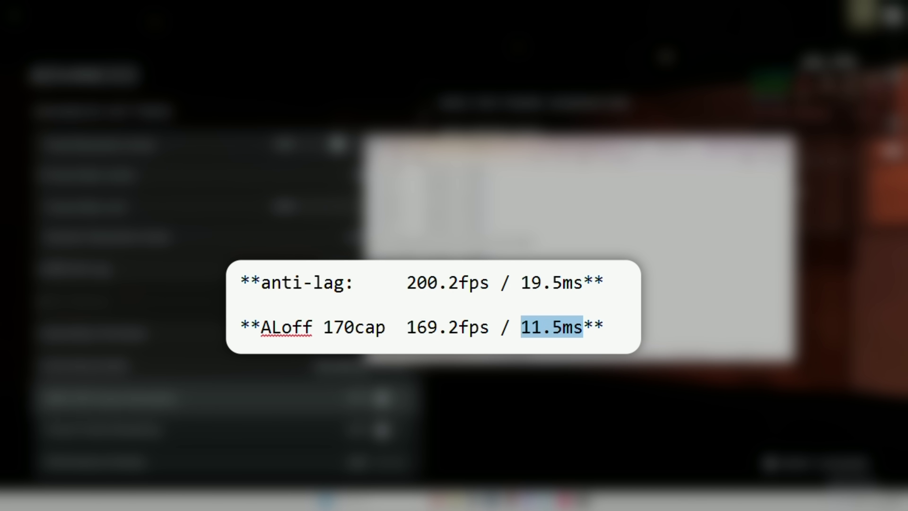
pyautogui.click(593, 326)
pyautogui.moveTo(584, 326); pyautogui.dragTo(521, 283)
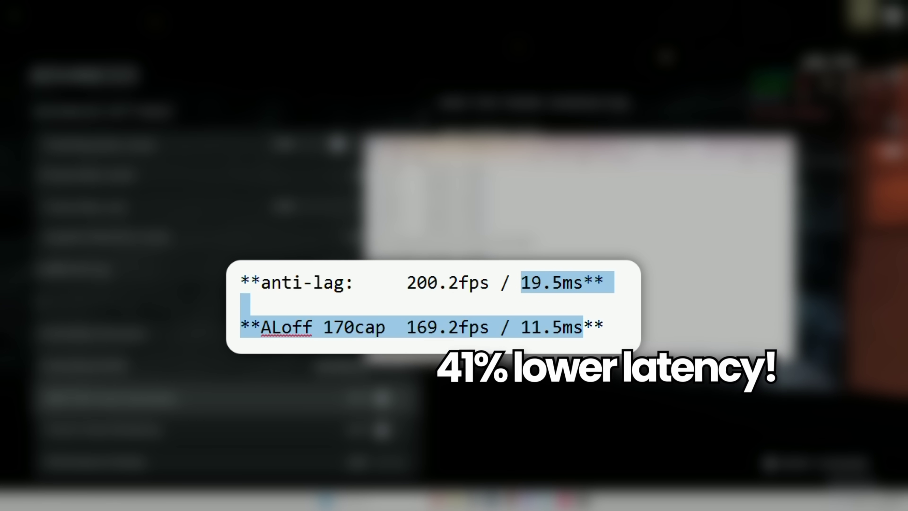
pyautogui.click(563, 327)
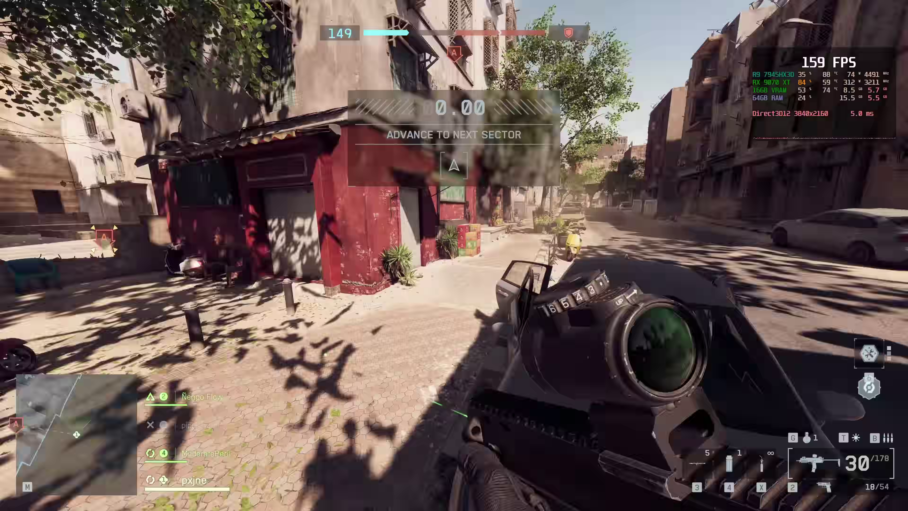
# - Run through the alleys and courtyard, vaulting the low wall, to the plaza's stone planter
pyautogui.press('w')
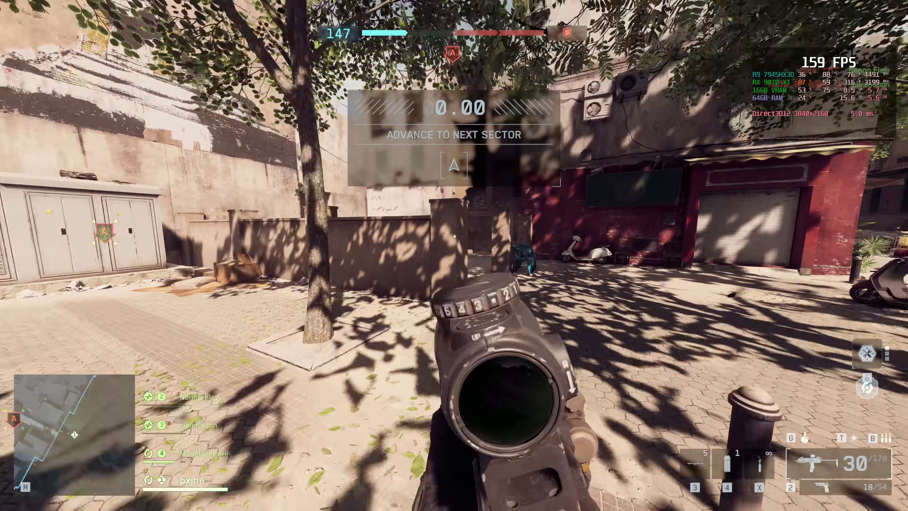
pyautogui.press('w')
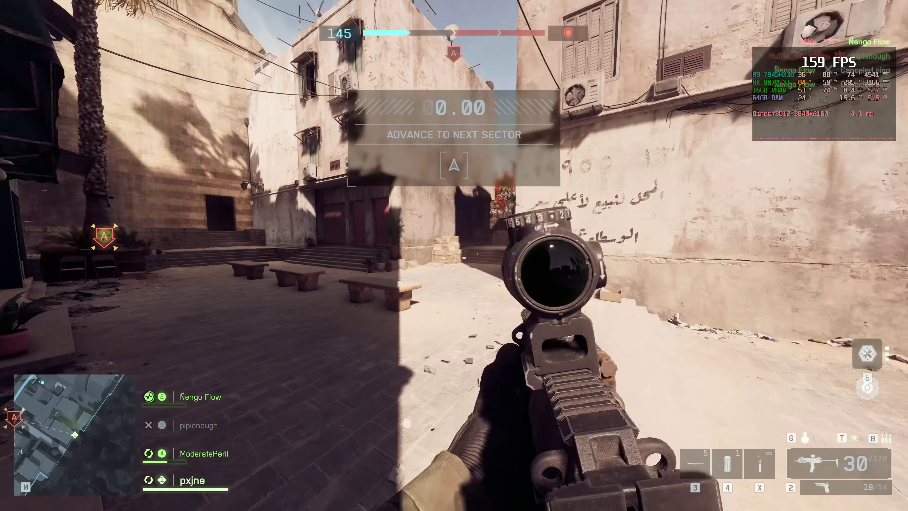
pyautogui.press('w')
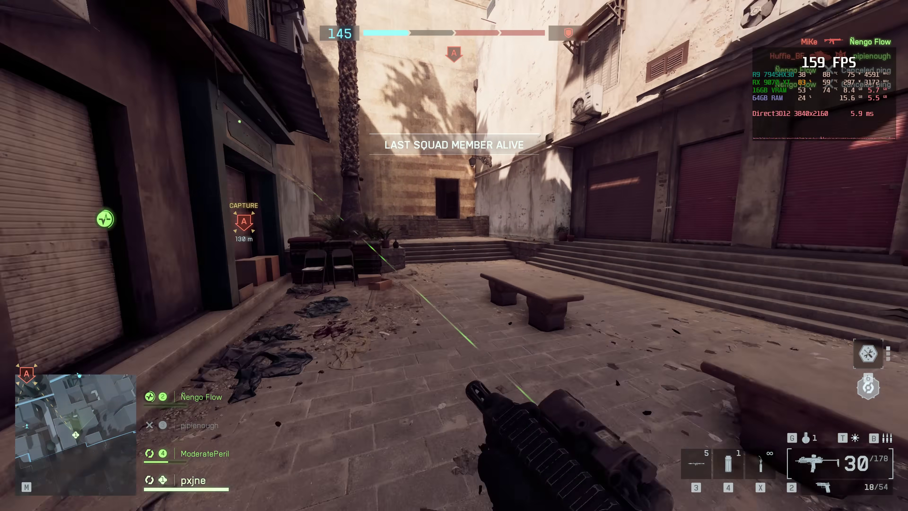
pyautogui.press('w')
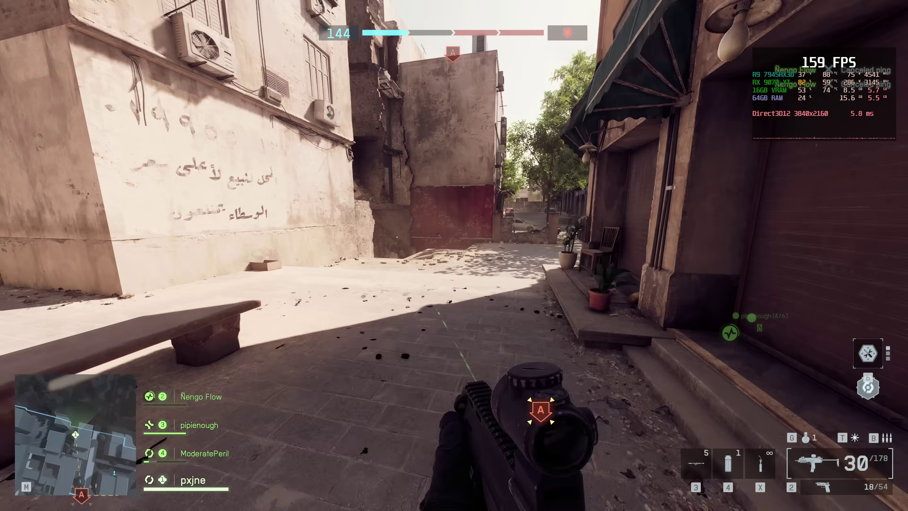
pyautogui.press('w')
pyautogui.press('space')
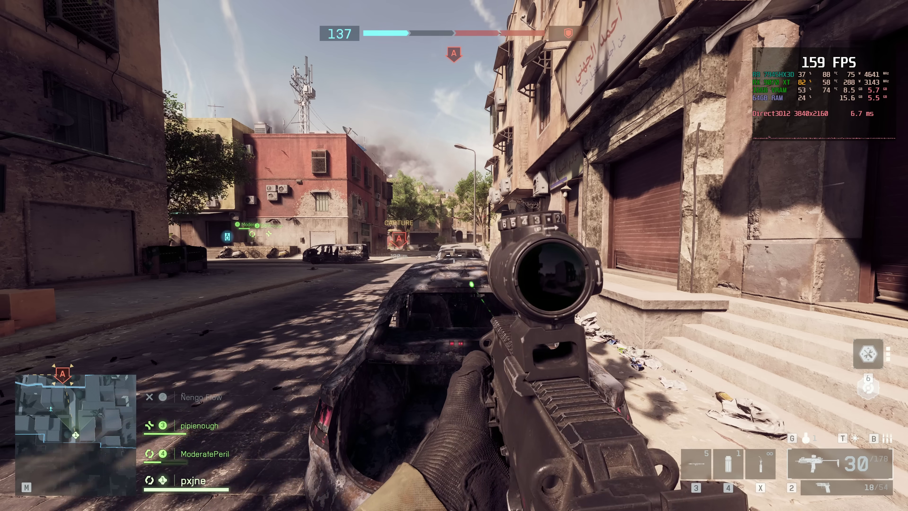
pyautogui.press('a')
pyautogui.press('w')
pyautogui.press('w')
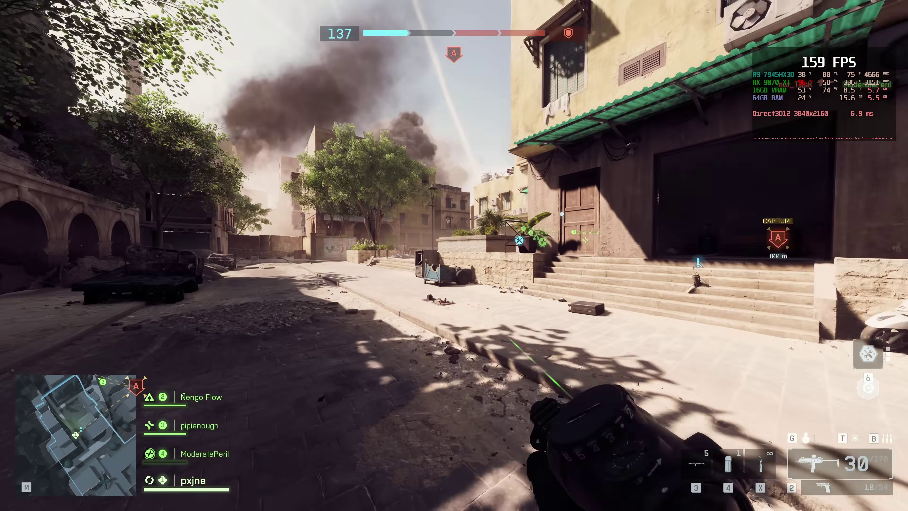
pyautogui.press('w')
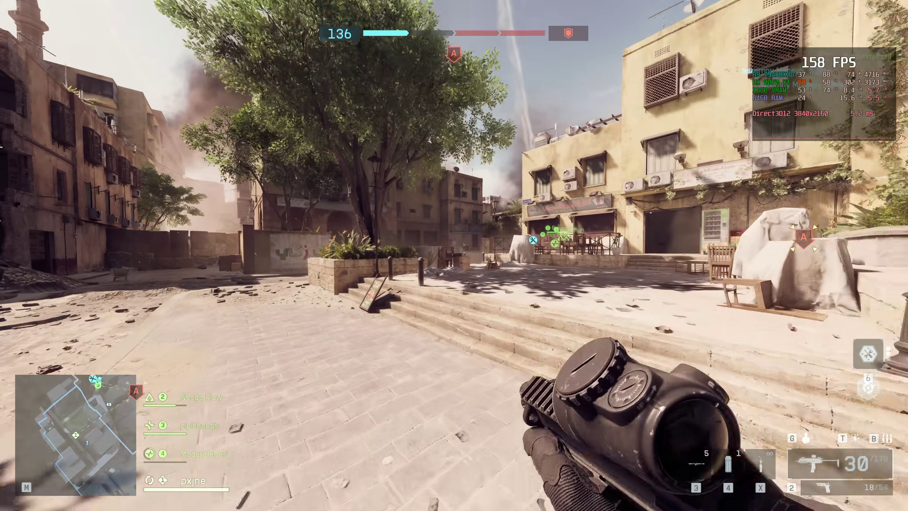
pyautogui.press('w')
pyautogui.press('space')
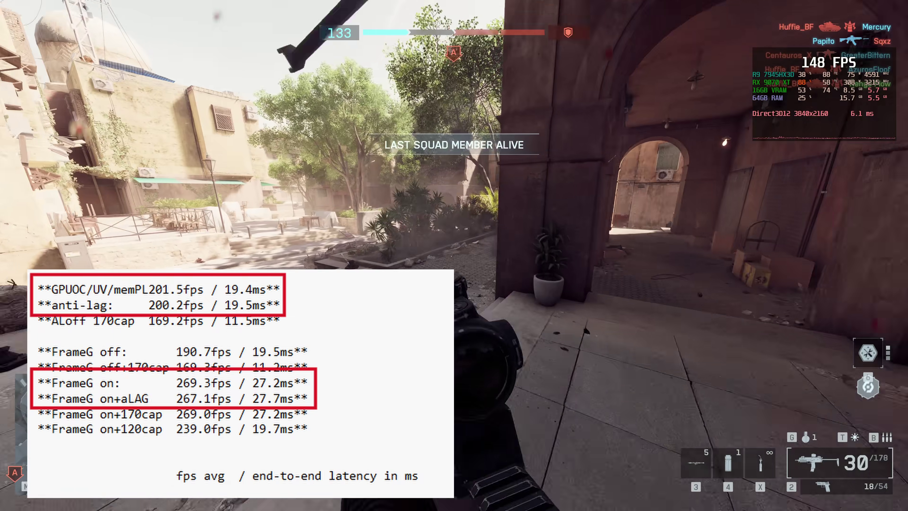
# - Advance down the ruined street past the covered car, kill an enemy, reach the sandbag trench
pyautogui.press('w')
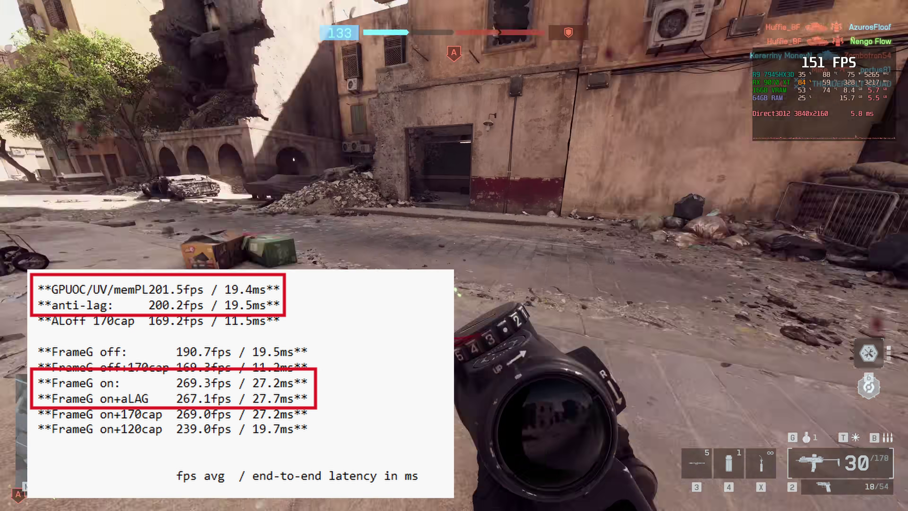
pyautogui.press('w')
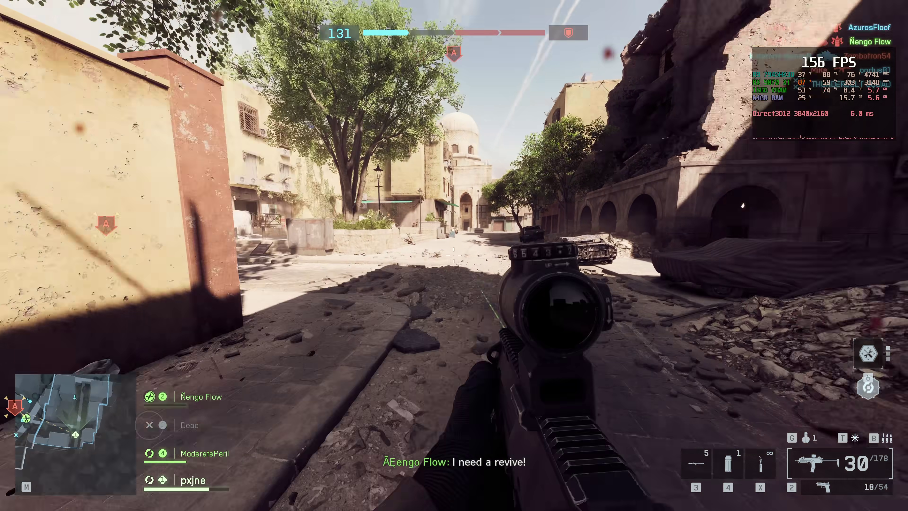
pyautogui.press('w')
pyautogui.press('d')
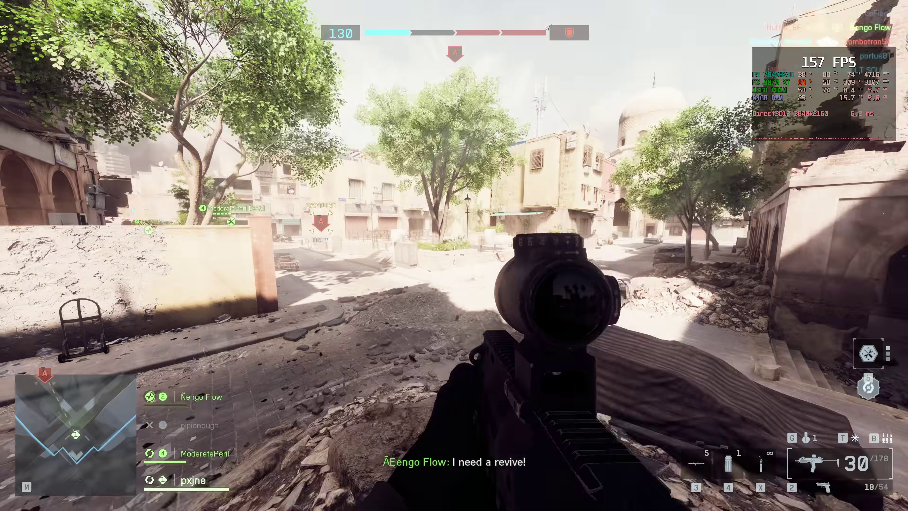
pyautogui.press('w')
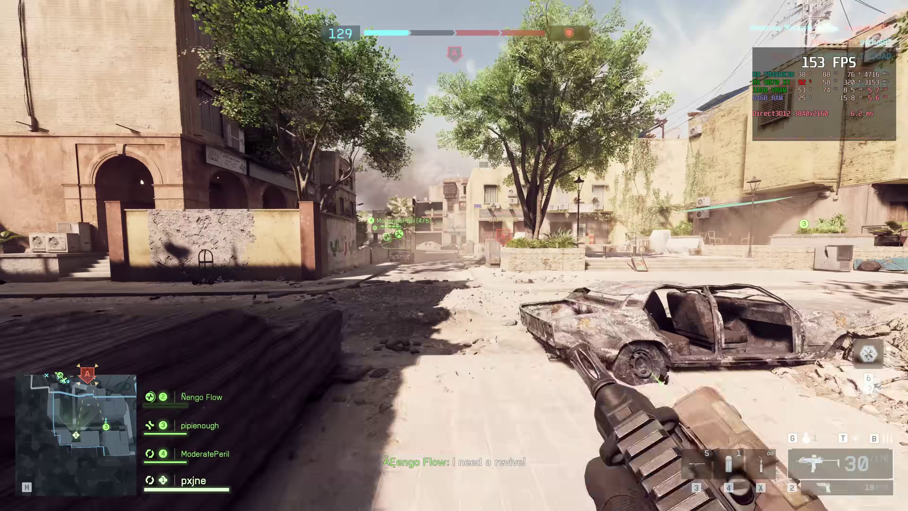
pyautogui.rightClick(454, 256)
pyautogui.press('w')
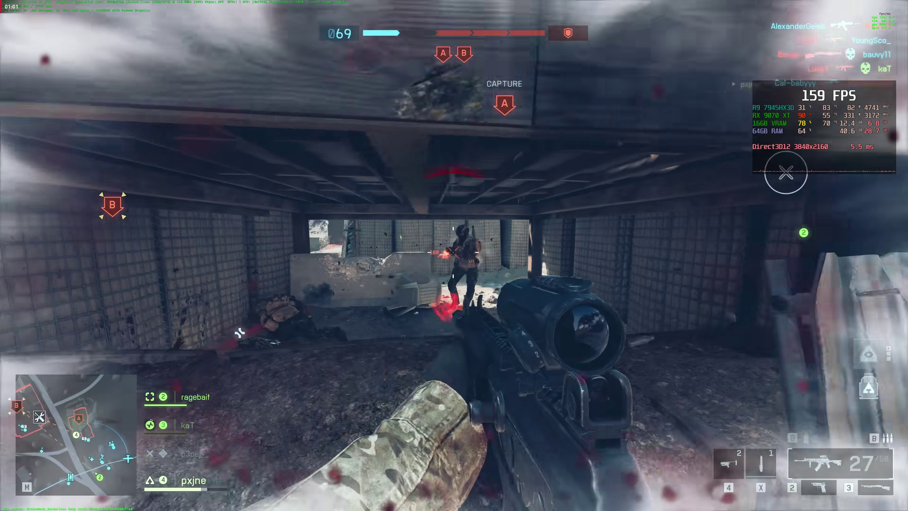
pyautogui.click(453, 252)
pyautogui.press('w')
pyautogui.press('w')
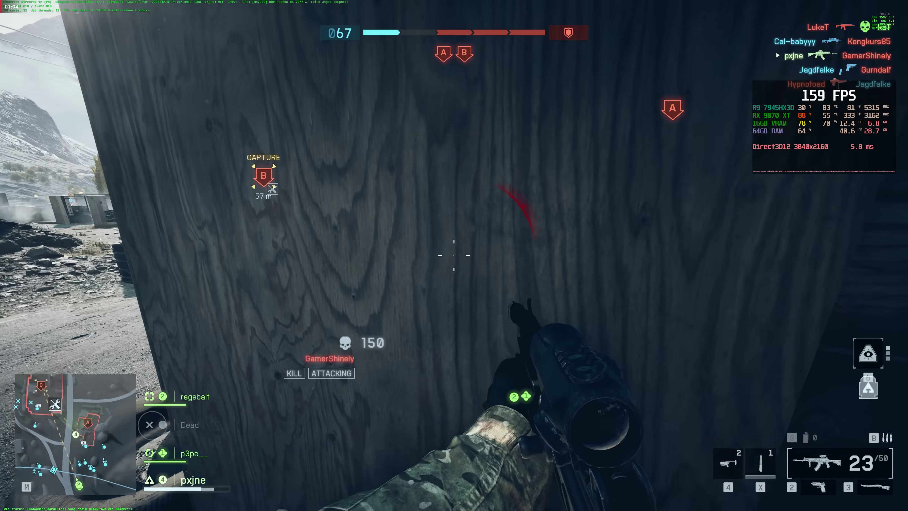
pyautogui.press('w')
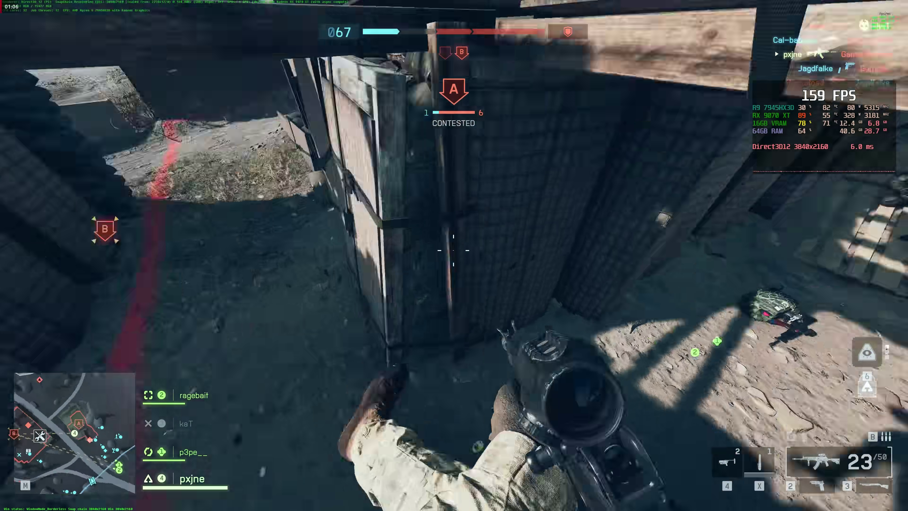
# - Kill the enemies in the trench, reload, then bring up the Advanced graphics settings
pyautogui.press('w')
pyautogui.click(453, 252)
pyautogui.click(453, 252)
pyautogui.click(453, 252)
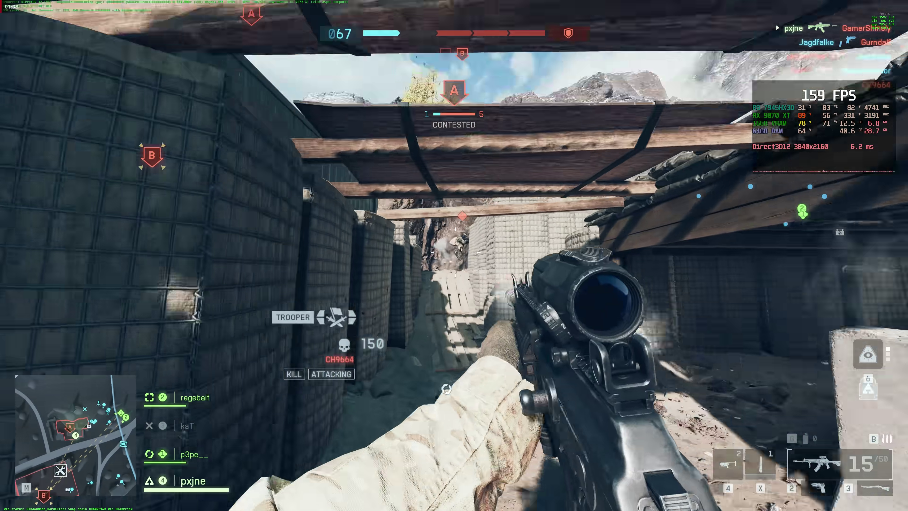
pyautogui.rightClick(455, 254)
pyautogui.click(455, 254)
pyautogui.press('w')
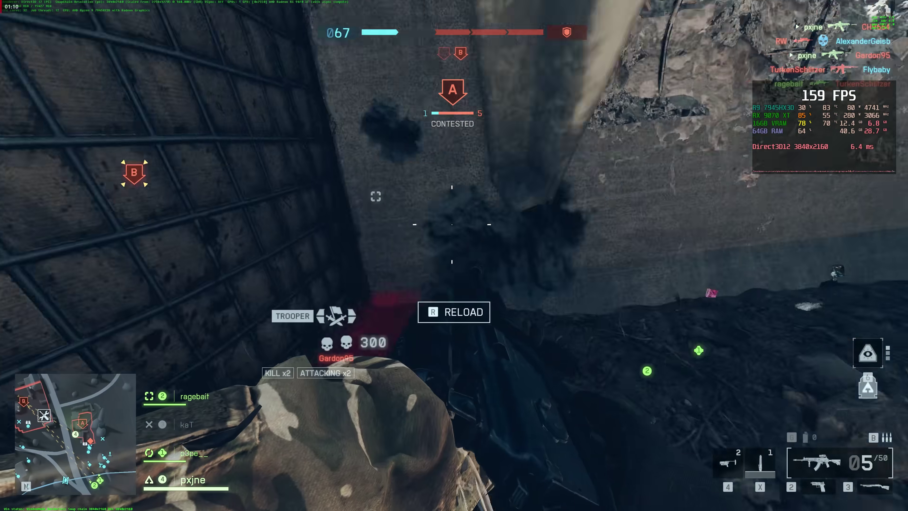
pyautogui.press('r')
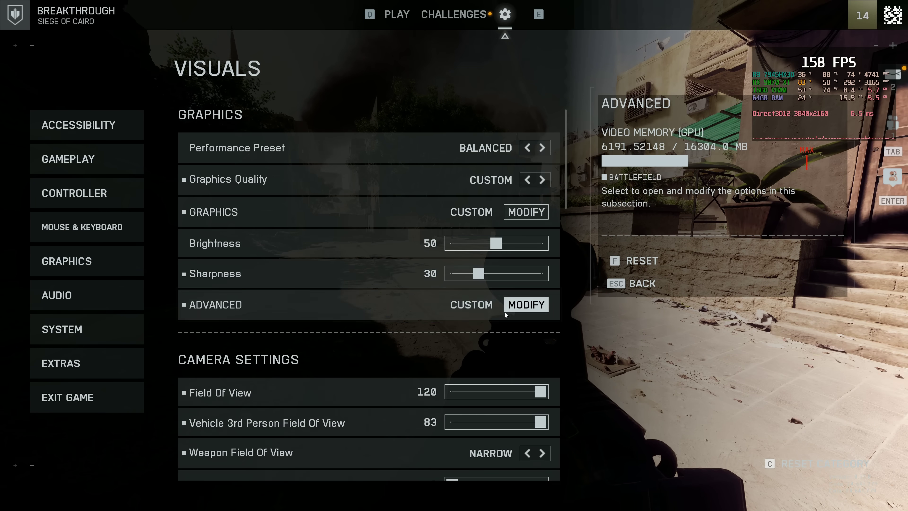
pyautogui.click(508, 310)
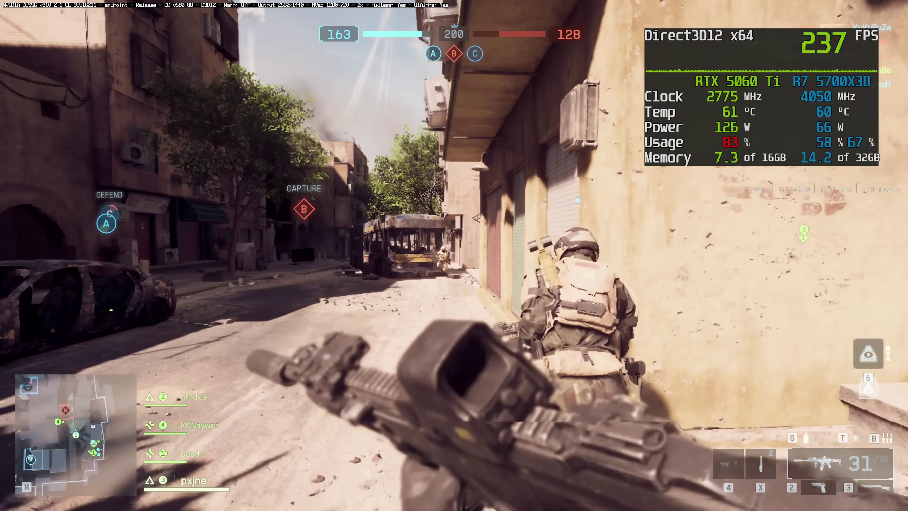
# - Shoot at the enemy ahead, then switch the Frame Rate Limiter off
pyautogui.rightClick(454, 255)
pyautogui.click(454, 256)
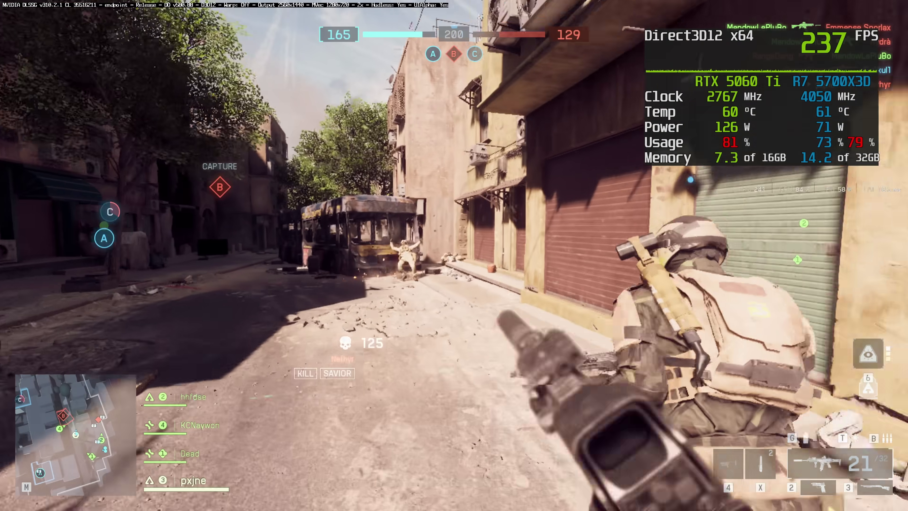
pyautogui.rightClick(454, 256)
pyautogui.click(454, 255)
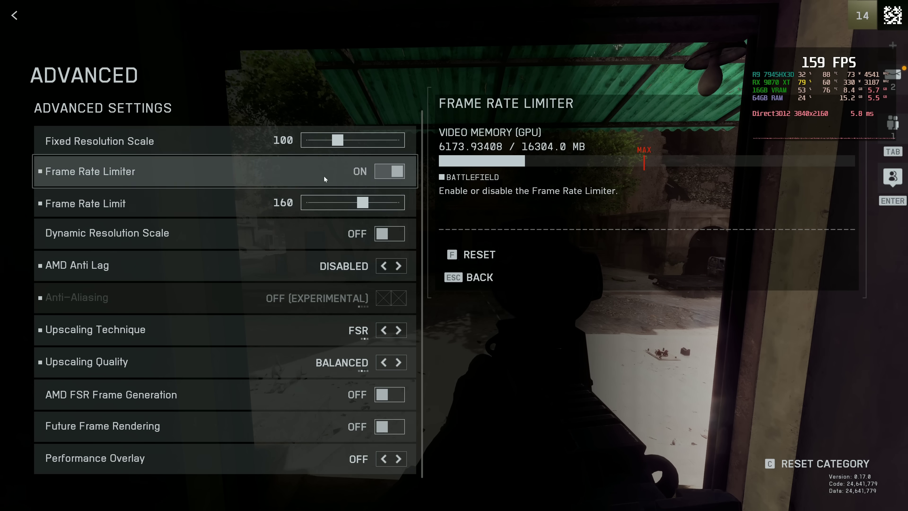
pyautogui.click(392, 171)
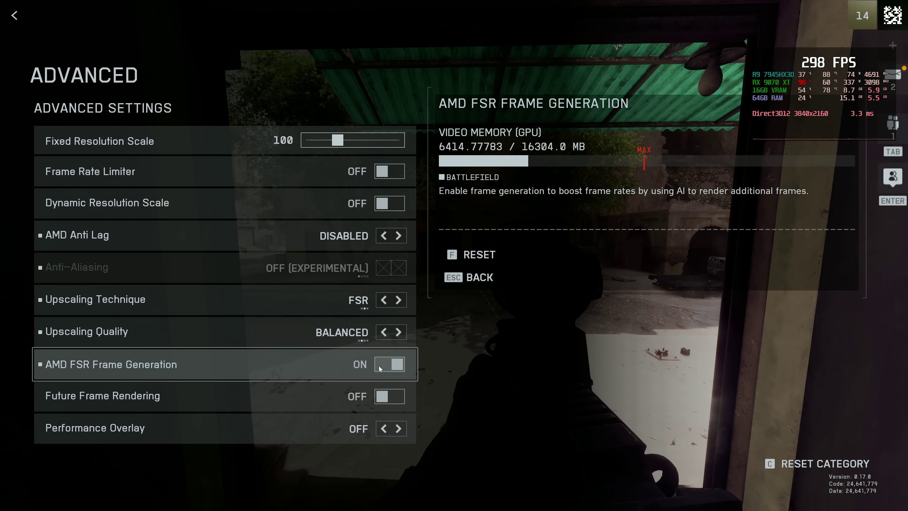
# - Resume play with frame generation on, move along the street to the planter, then pause
pyautogui.press('Escape')
pyautogui.press('w')
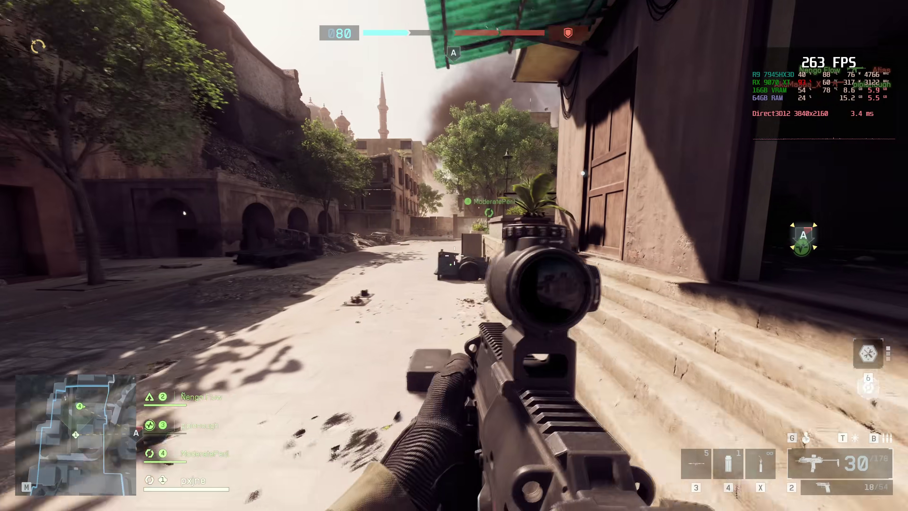
pyautogui.press('s')
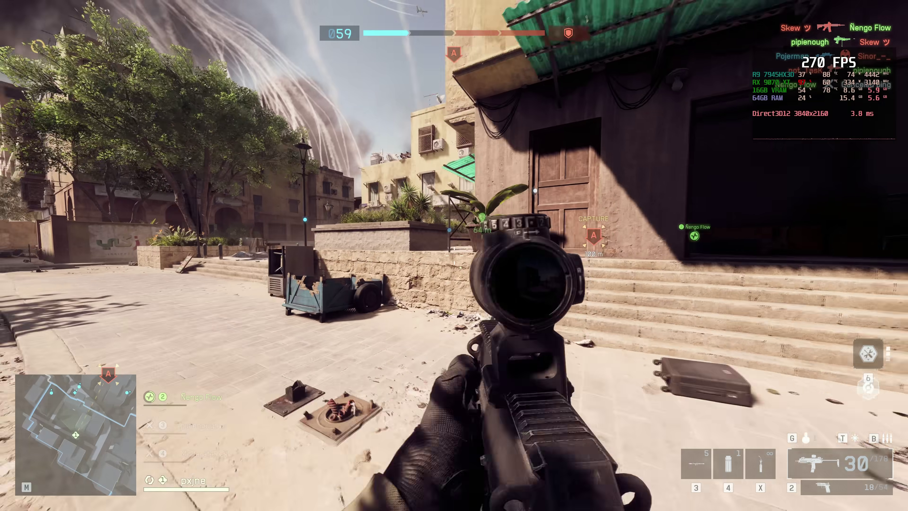
pyautogui.press('w')
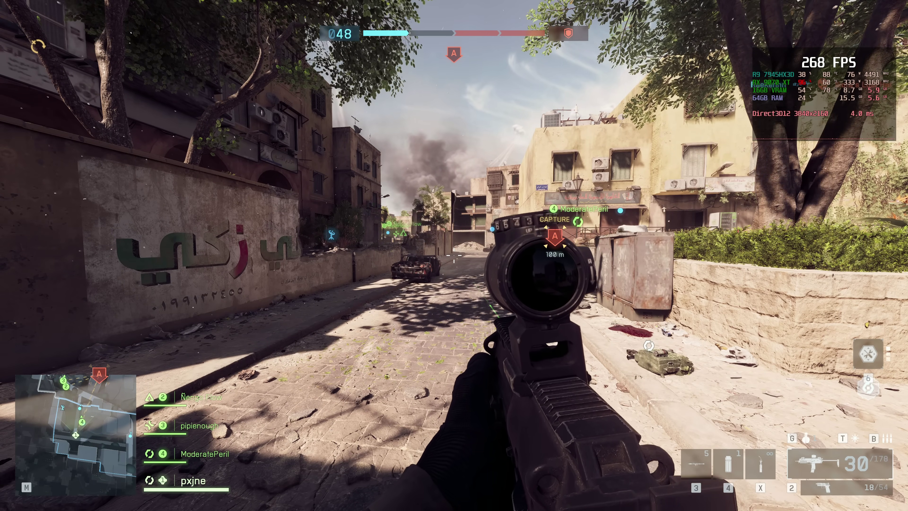
pyautogui.press('Escape')
# - Re-enable the frame rate limiter in Advanced graphics, set it to 125, and return to play
pyautogui.click(134, 188)
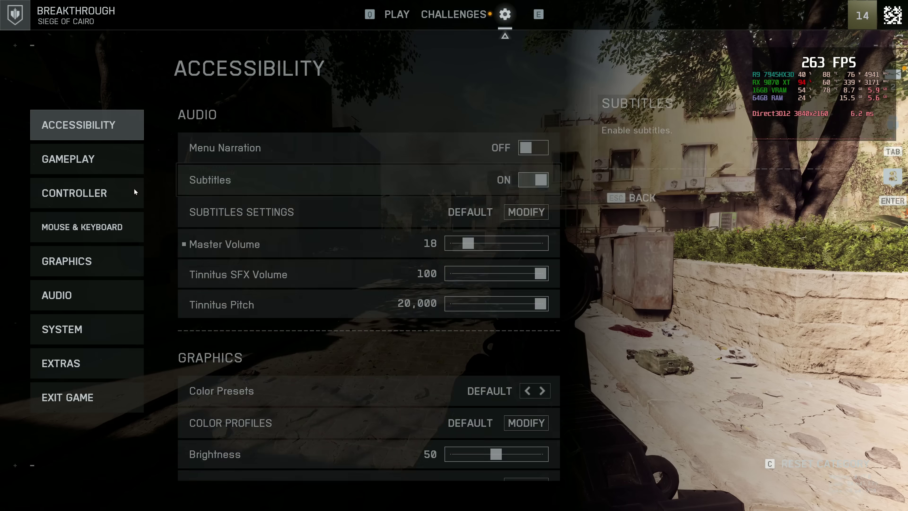
pyautogui.click(90, 274)
pyautogui.click(496, 309)
pyautogui.click(390, 175)
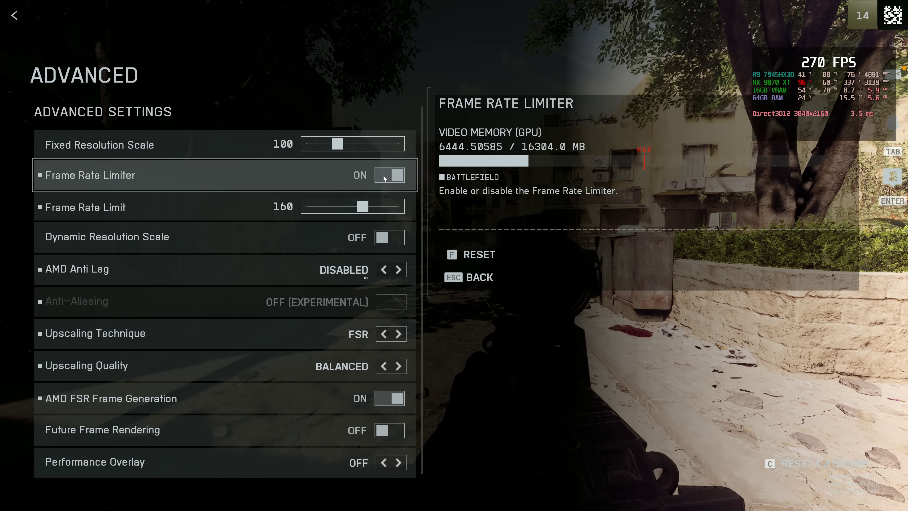
pyautogui.moveTo(354, 206); pyautogui.dragTo(350, 207)
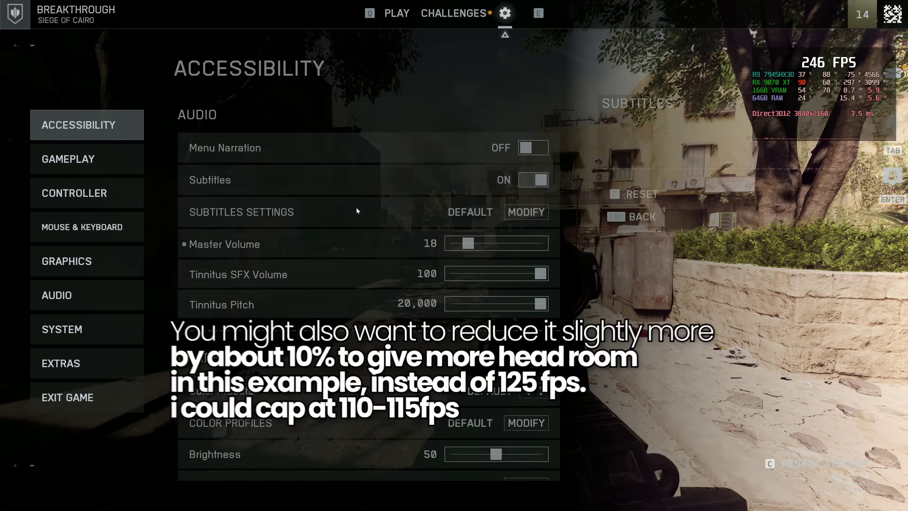
pyautogui.press('Escape')
pyautogui.press('Escape')
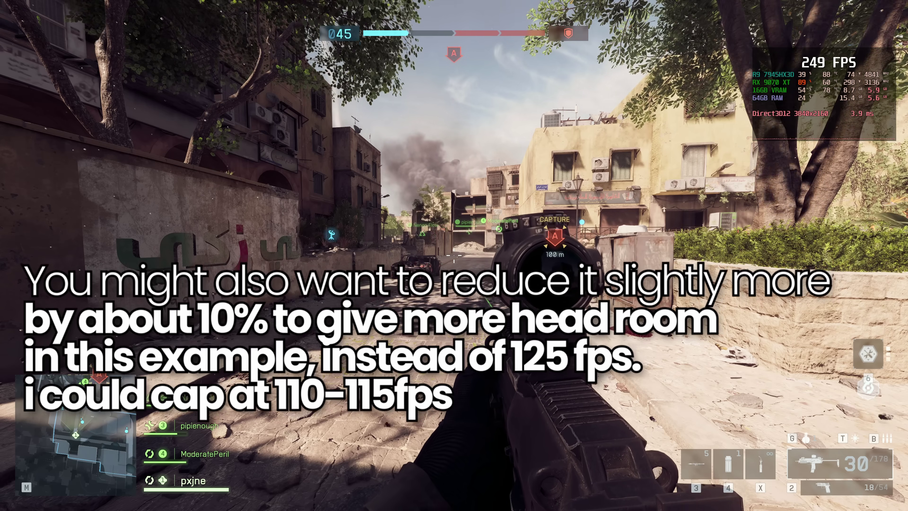
# - Advance up the street past the wrecked car, vault the planter wall, and cross the courtyard into the alley
pyautogui.press('w')
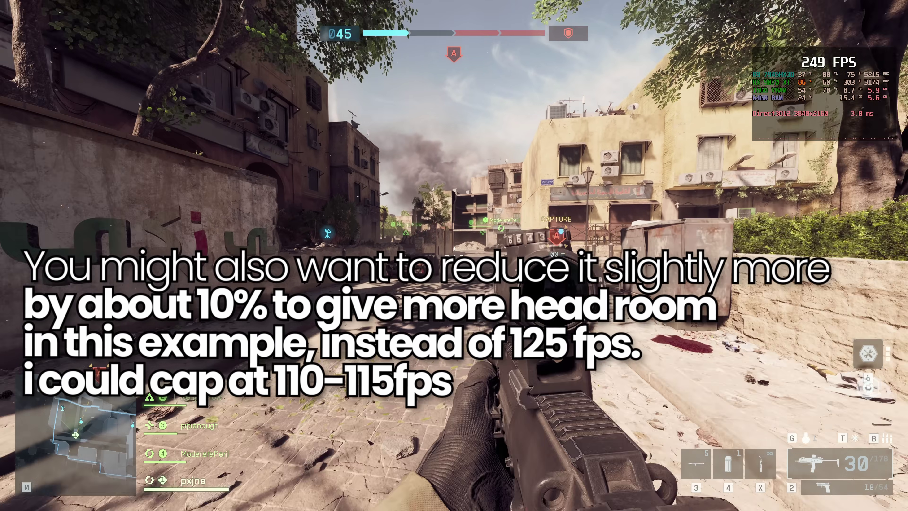
pyautogui.press('d')
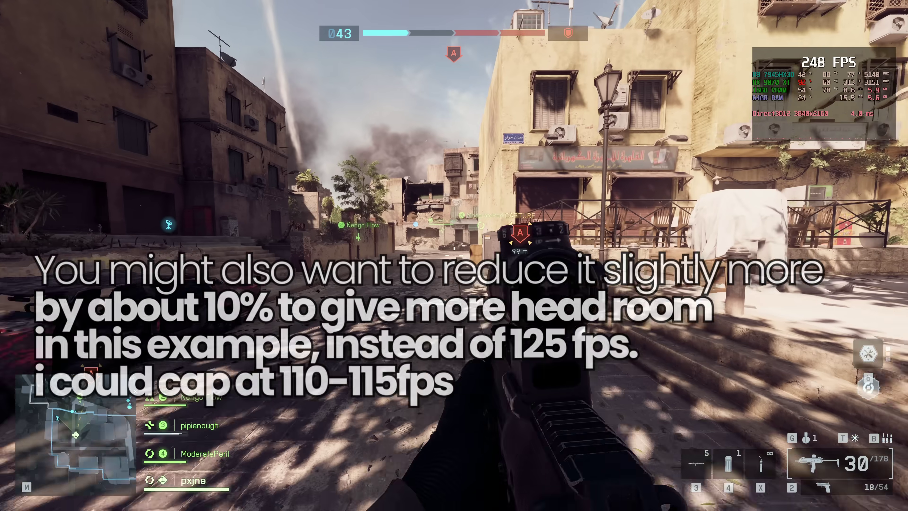
pyautogui.press('a')
pyautogui.press('w')
pyautogui.press('space')
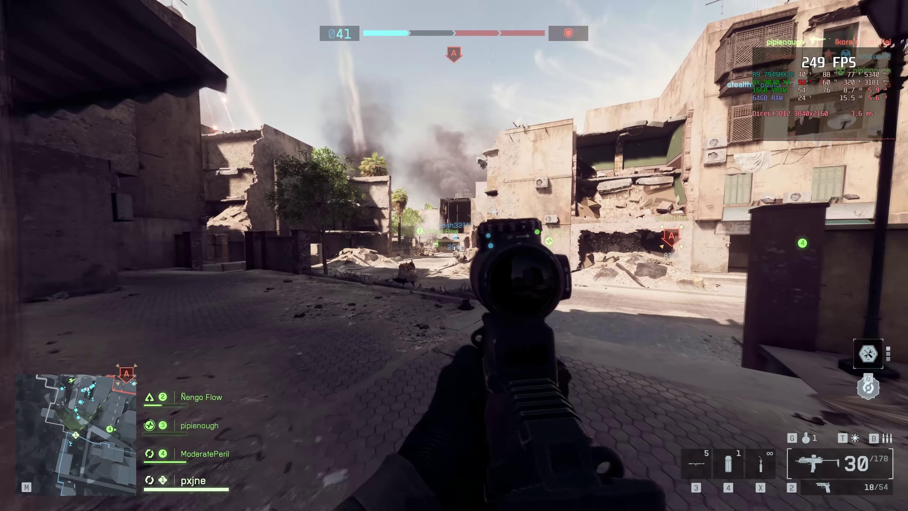
pyautogui.press('w')
pyautogui.press('w')
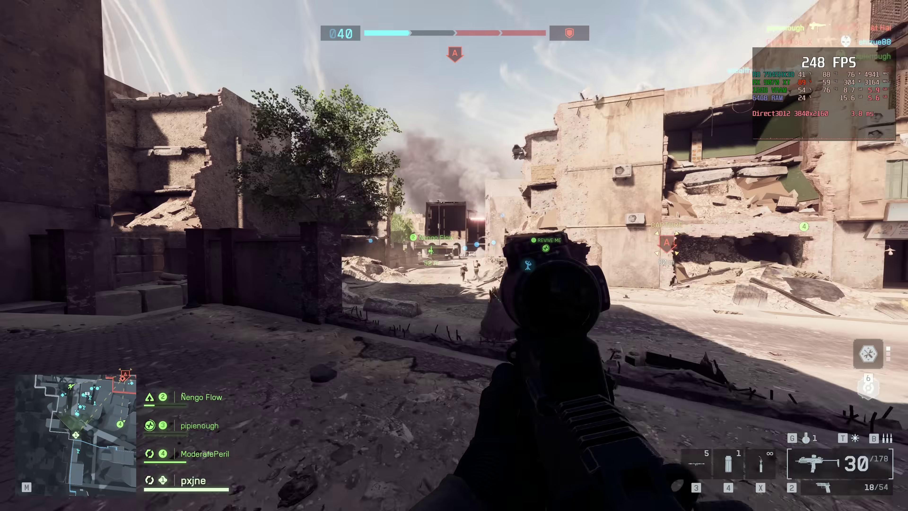
pyautogui.press('w')
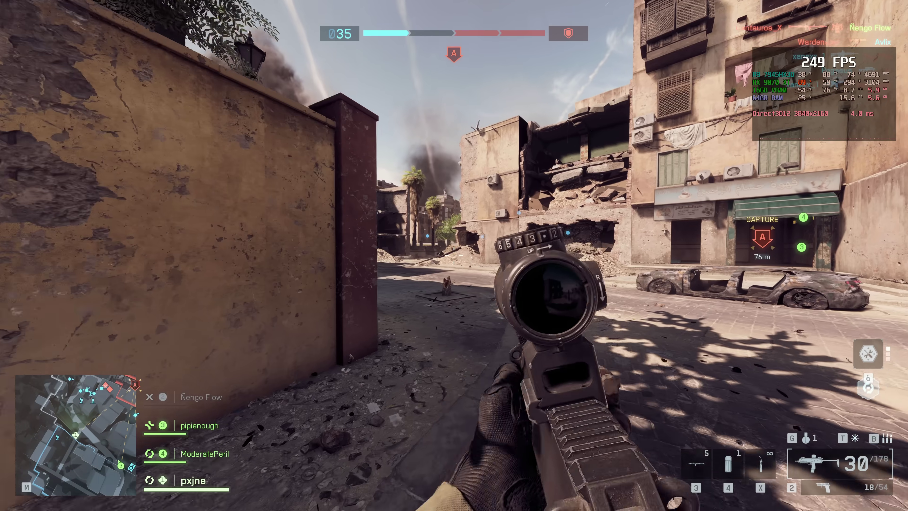
pyautogui.press('w')
pyautogui.press('a')
# - Break from cover and sprint down the street past the wrecked cars and tree, then pause the match
pyautogui.press('w')
pyautogui.press('shift')
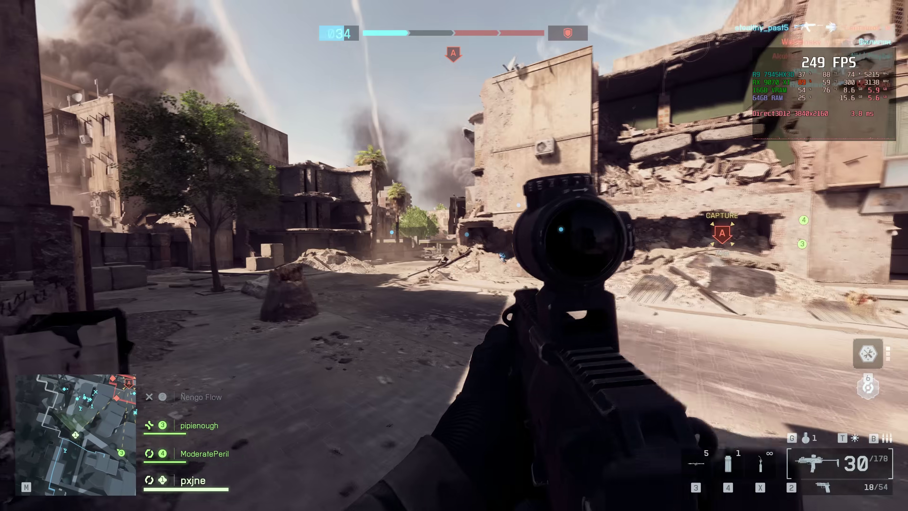
pyautogui.press('w')
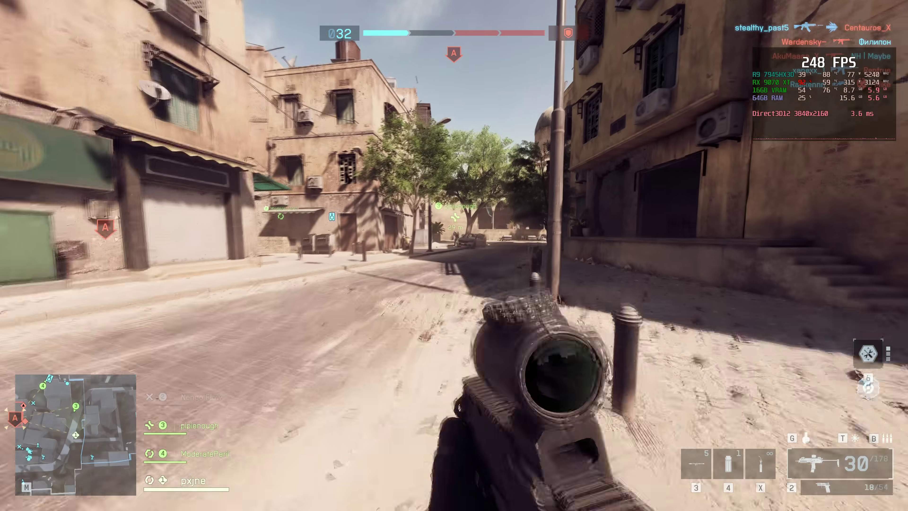
pyautogui.press('w')
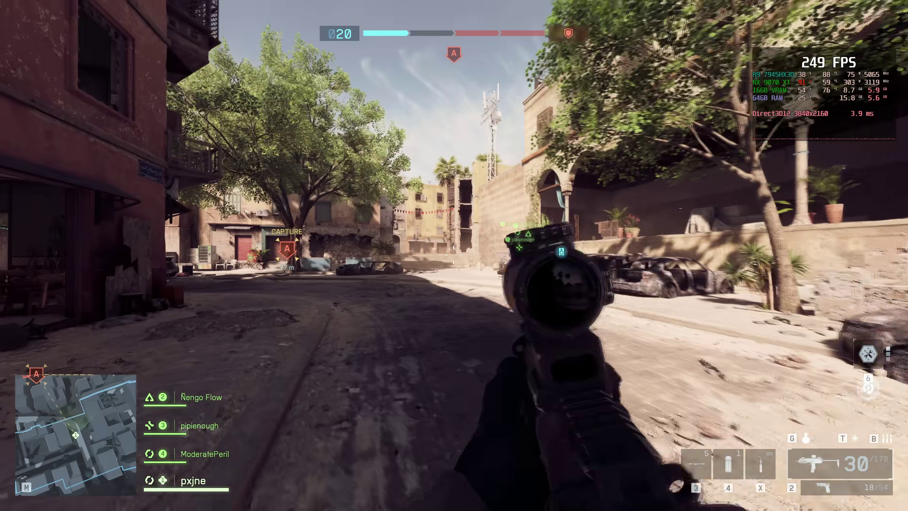
pyautogui.press('w')
pyautogui.press('shift')
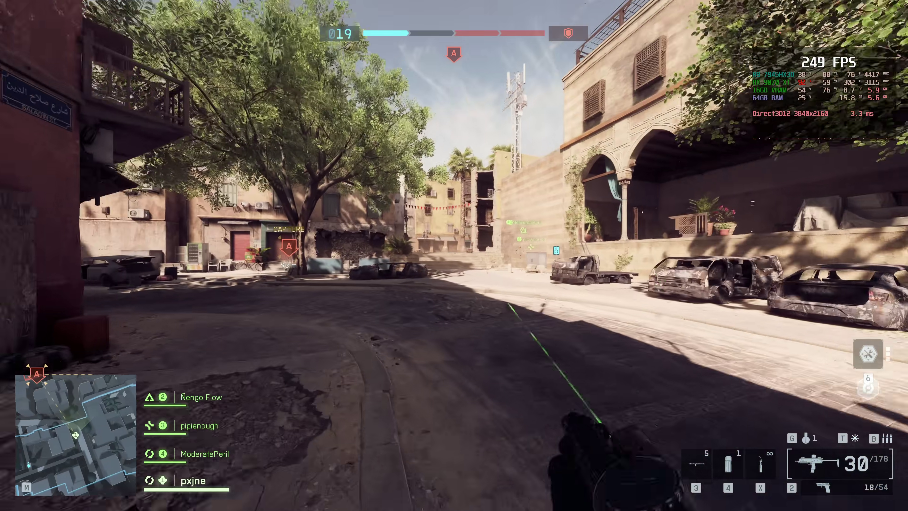
pyautogui.press('w')
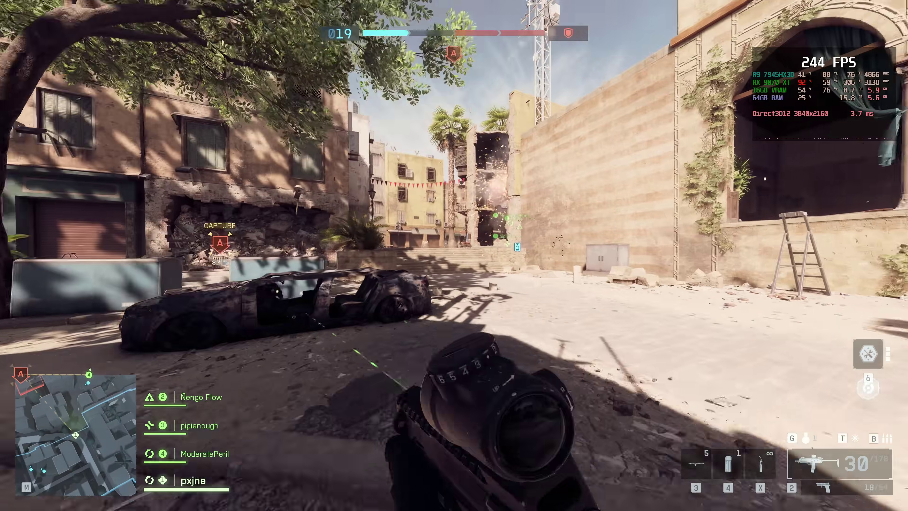
pyautogui.press('w')
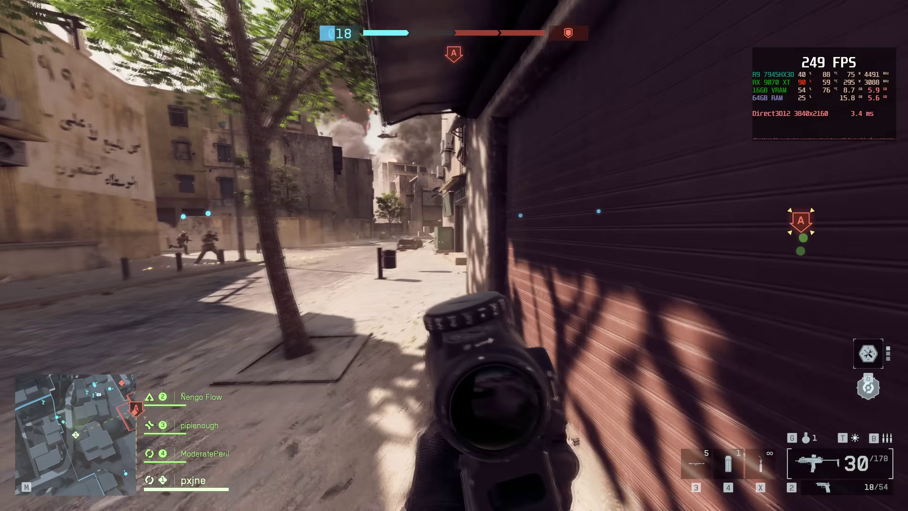
pyautogui.press('Escape')
# - Lower the Frame Rate Limit slider to 120 and resume the match
pyautogui.click(169, 184)
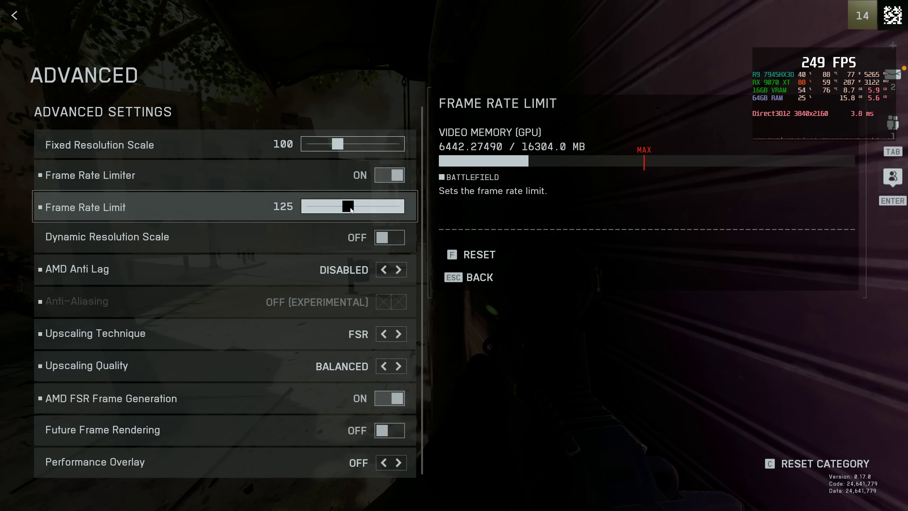
pyautogui.moveTo(351, 208); pyautogui.dragTo(348, 207)
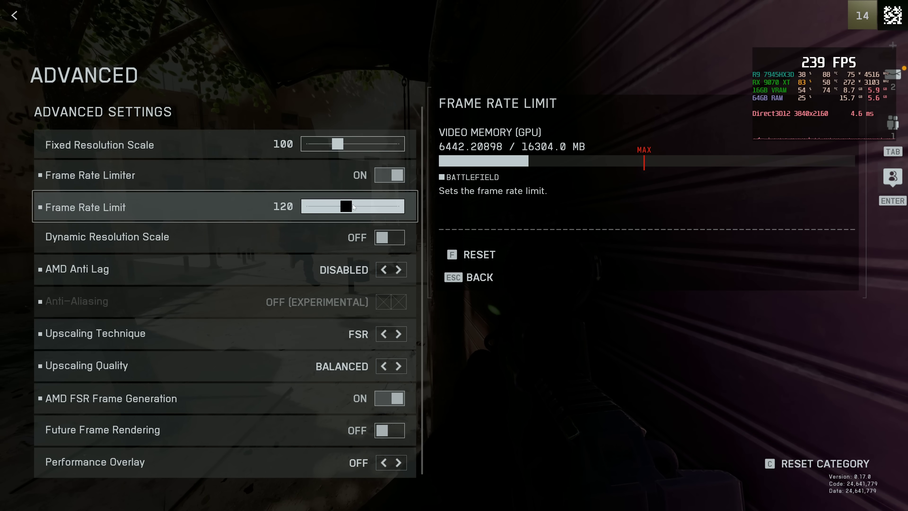
pyautogui.press('Escape')
pyautogui.press('Escape')
pyautogui.press('Escape')
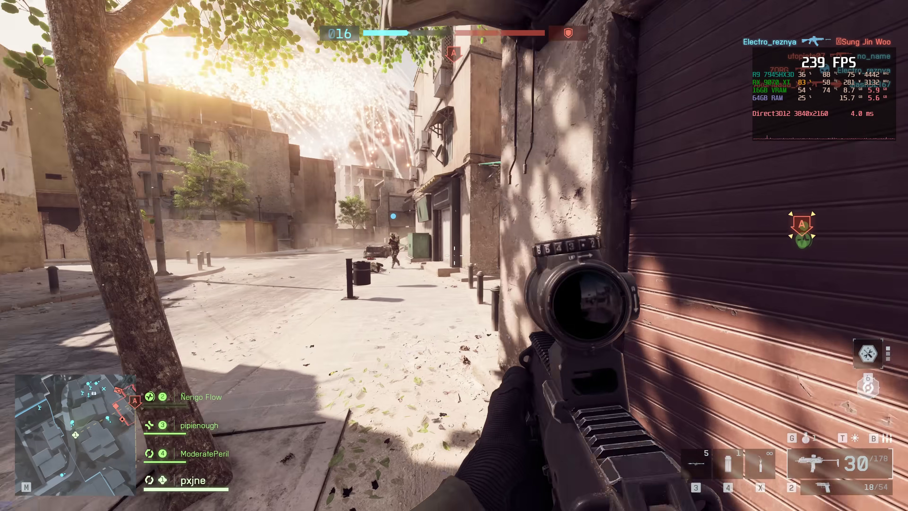
# - Push through the alley to the courtyard, shoot the enemy, reload, and run to the stone ledge
pyautogui.press('w')
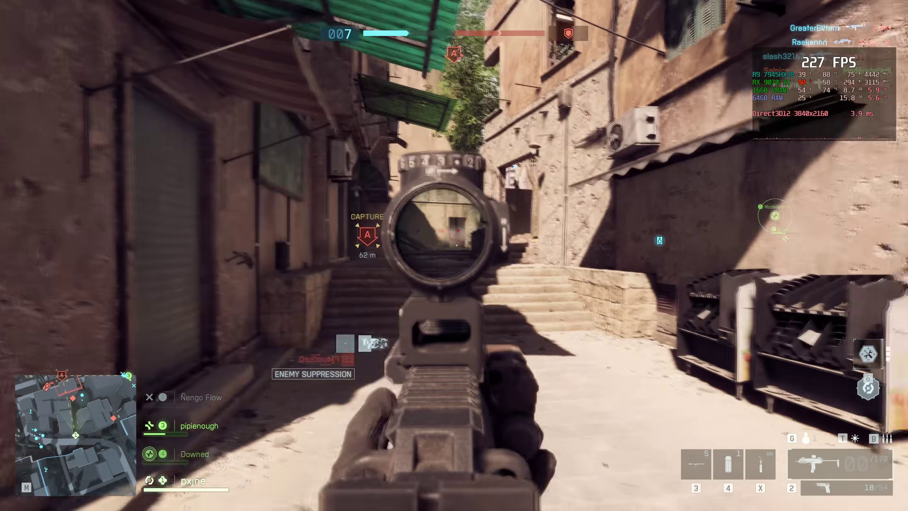
pyautogui.press('w')
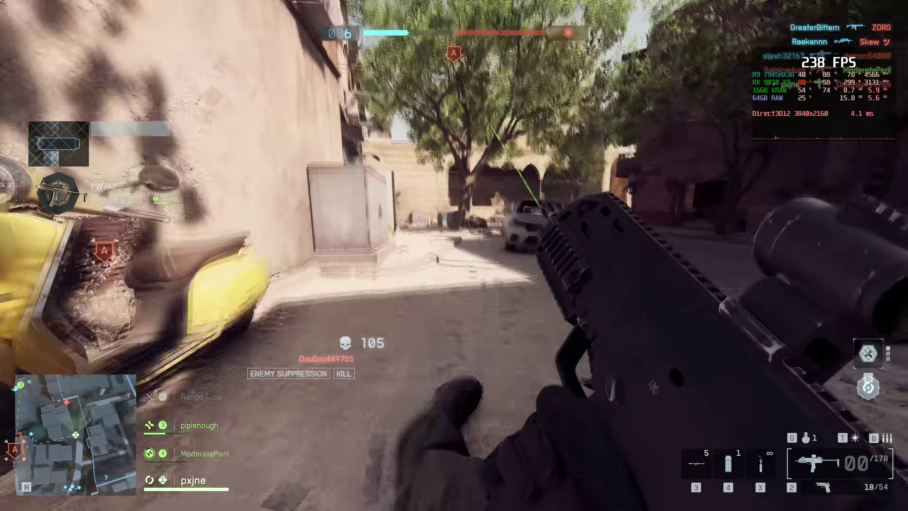
pyautogui.press('w')
pyautogui.rightClick(454, 255)
pyautogui.click(454, 256)
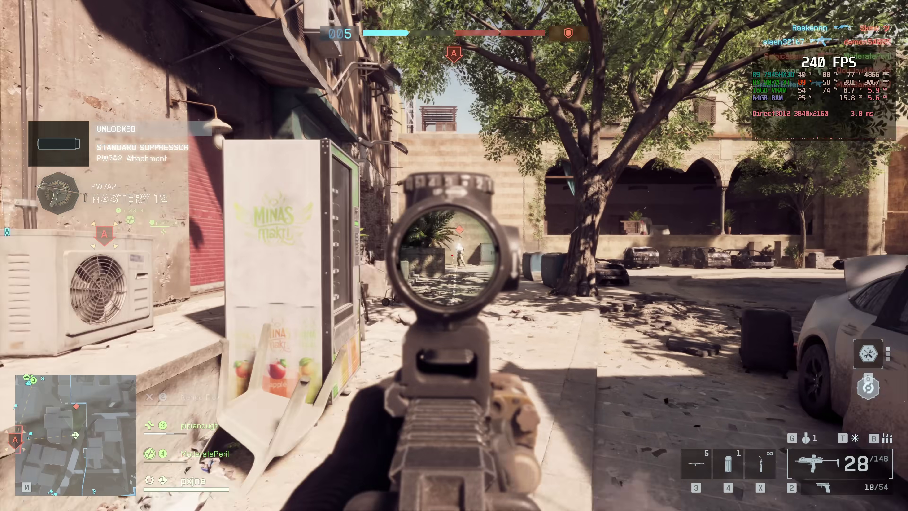
pyautogui.press('r')
pyautogui.press('w')
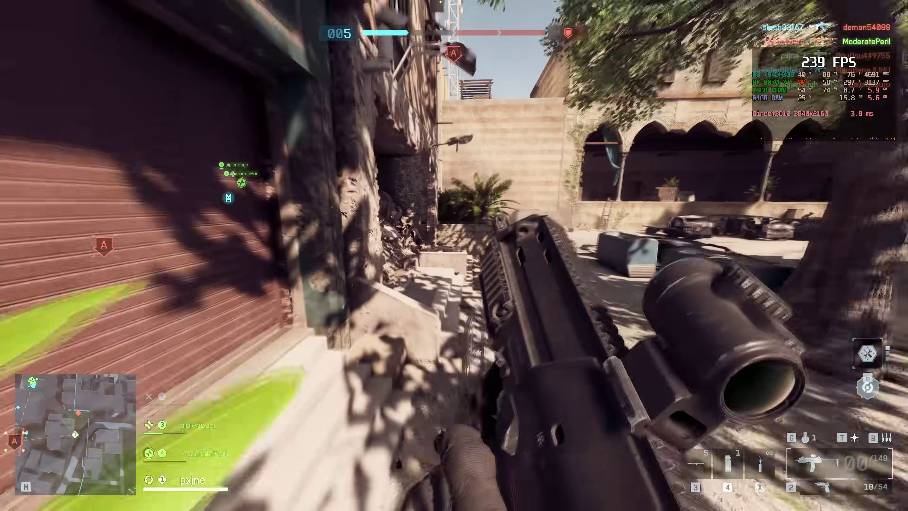
pyautogui.press('space')
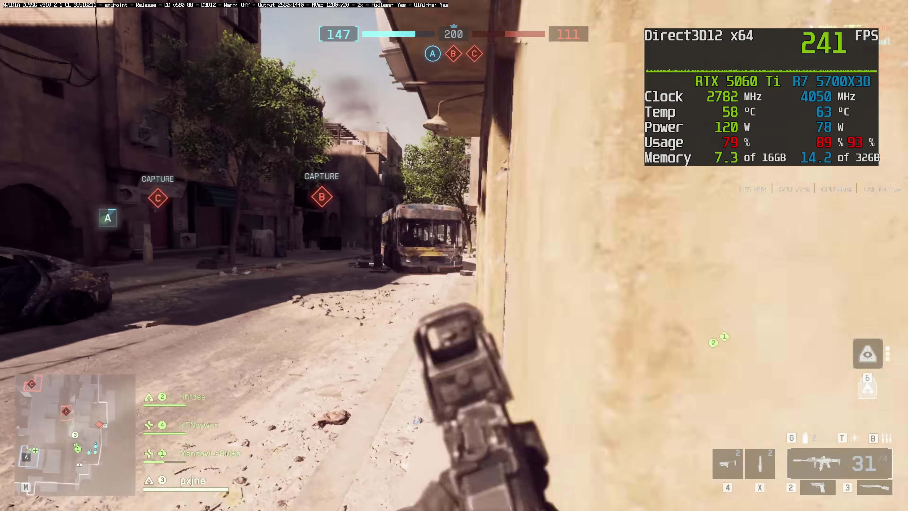
# - Fire a shot down the street, then sprint along the wall past the rubble to the tree
pyautogui.rightClick(454, 255)
pyautogui.click(454, 255)
pyautogui.press('w')
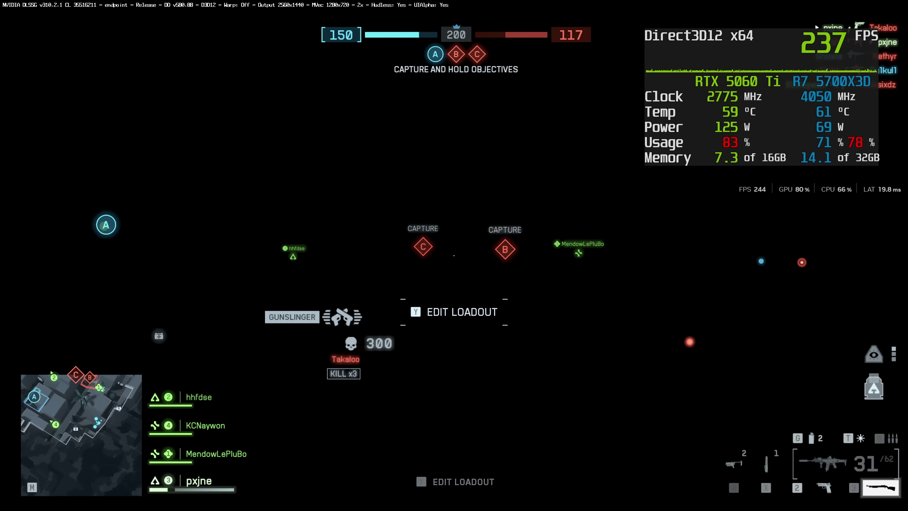
pyautogui.press('w')
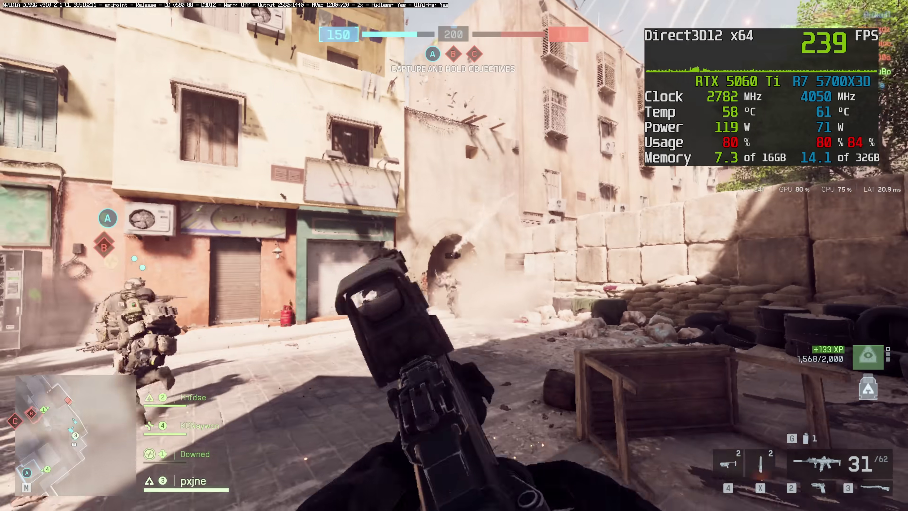
pyautogui.press('w')
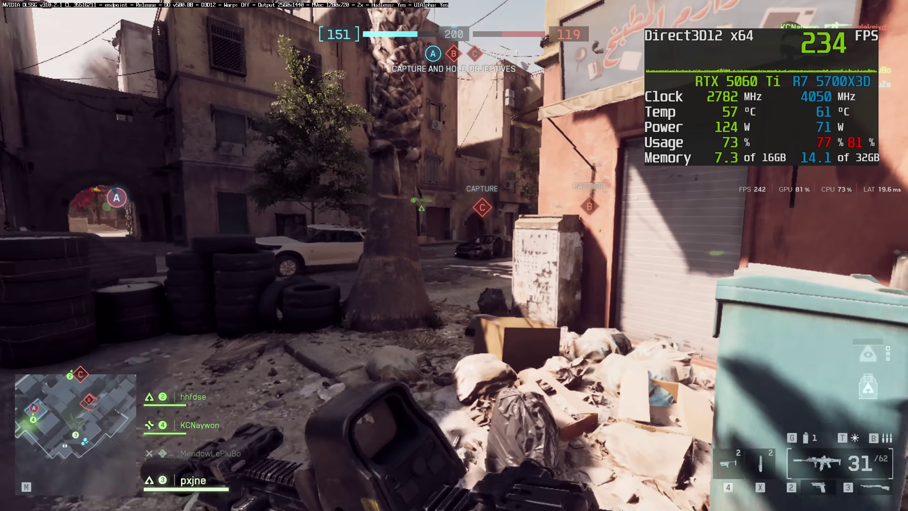
pyautogui.press('w')
# - Aim around the corner, sprint past the bus into the narrow alley, and fire at the enemies ahead
pyautogui.rightClick(454, 256)
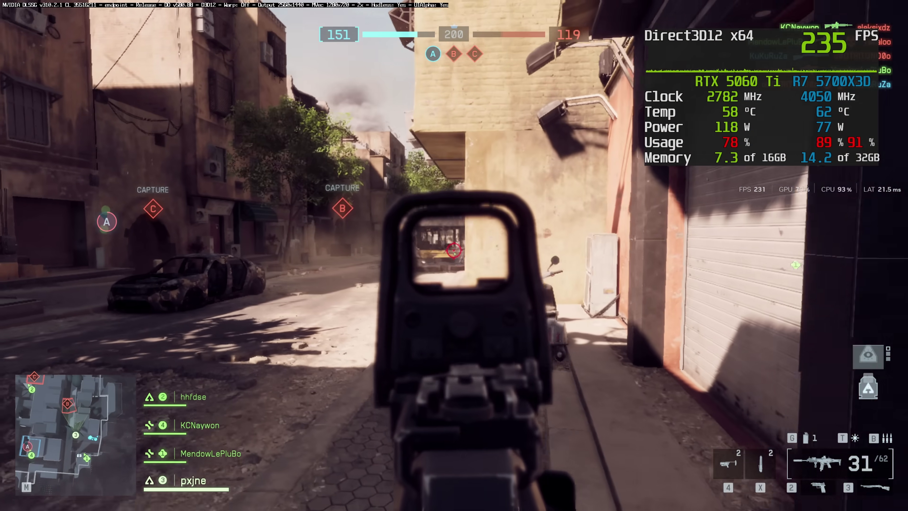
pyautogui.press('w')
pyautogui.rightClick(454, 256)
pyautogui.press('shift')
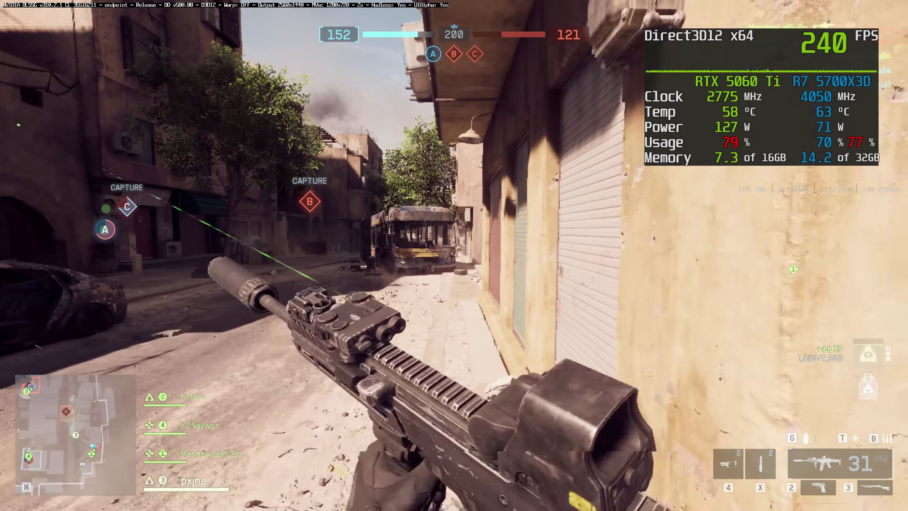
pyautogui.press('w')
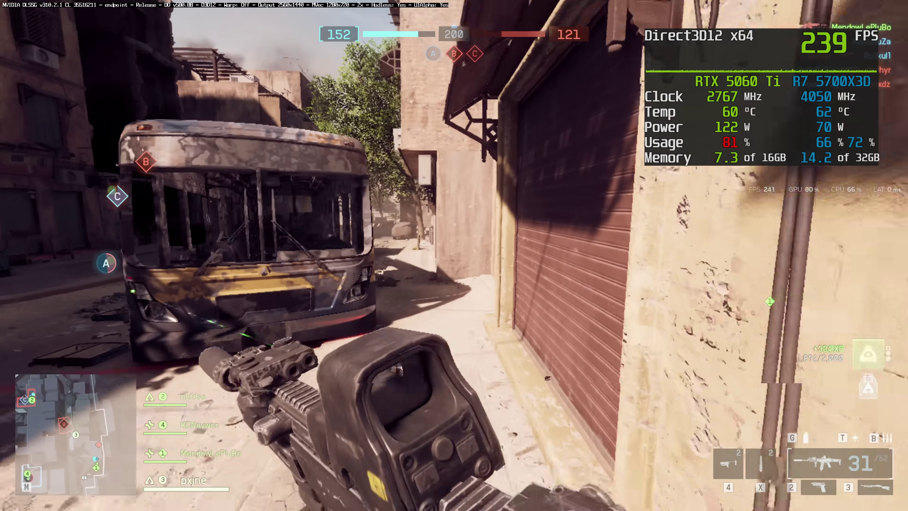
pyautogui.press('w')
pyautogui.rightClick(454, 256)
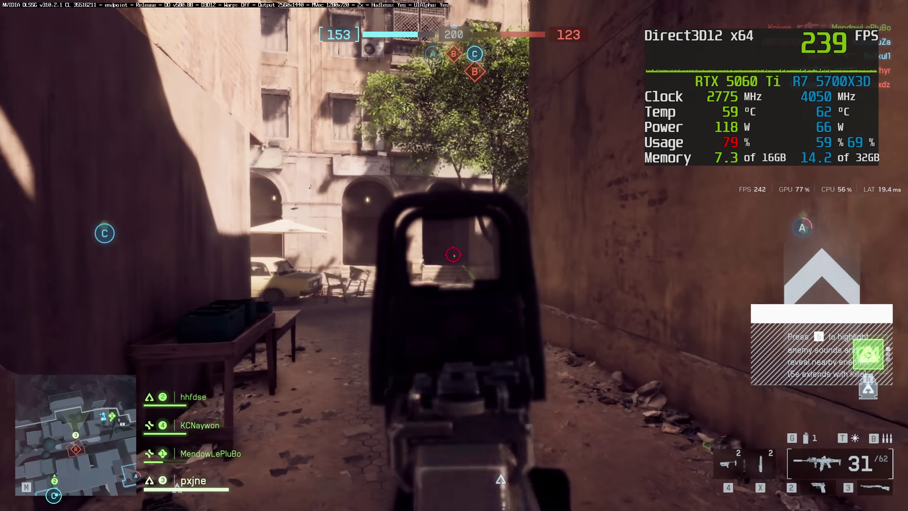
pyautogui.press('w')
pyautogui.click(454, 255)
pyautogui.press('shift')
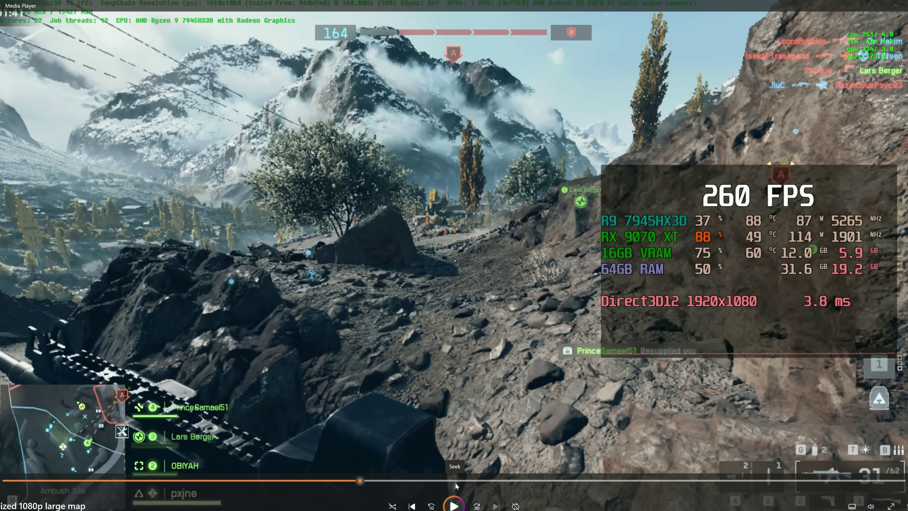
# - Resume the paused snowy large-map Battlefield 6 clip in Media Player
pyautogui.click(458, 505)
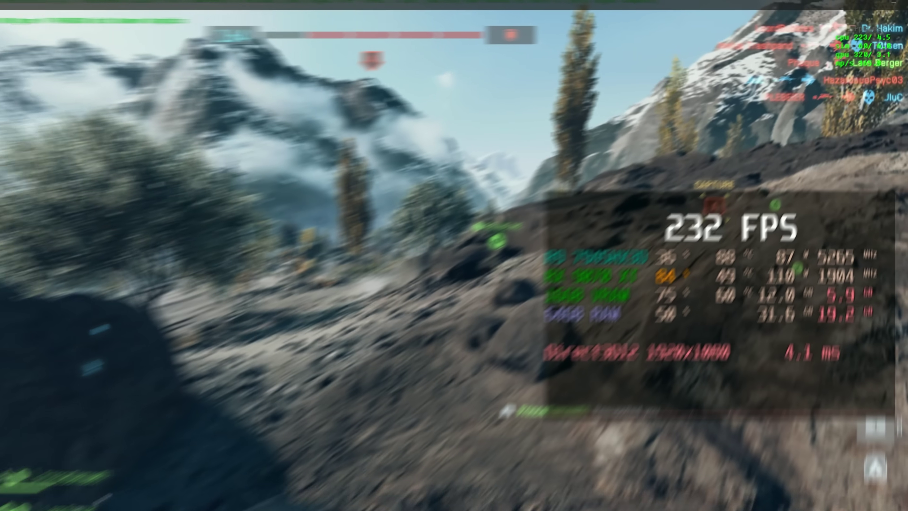